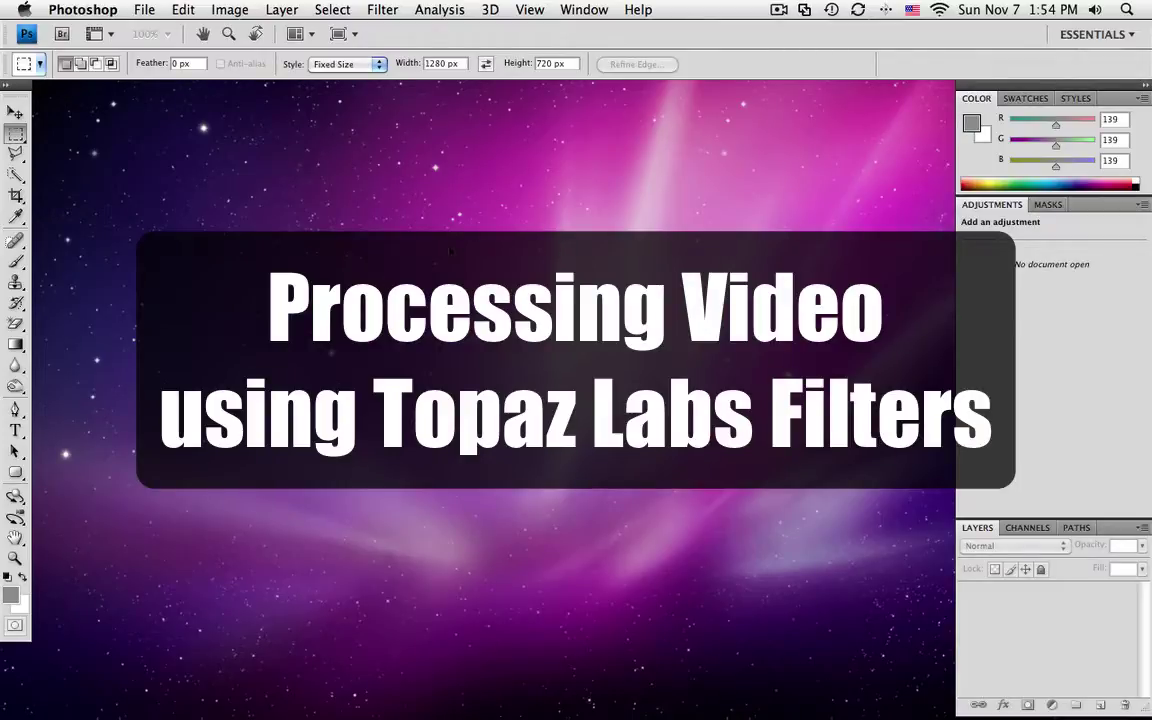
# Check the installed Photoshop version in the About panel, then close it.
pyautogui.click(88, 10)
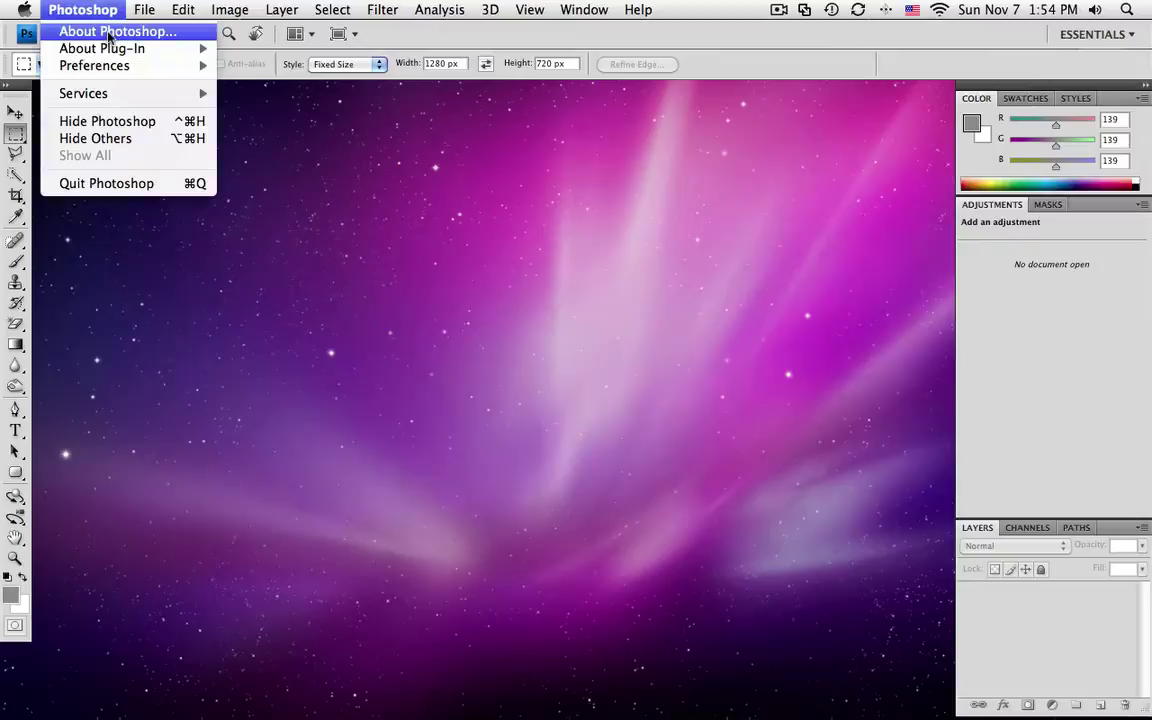
pyautogui.click(110, 35)
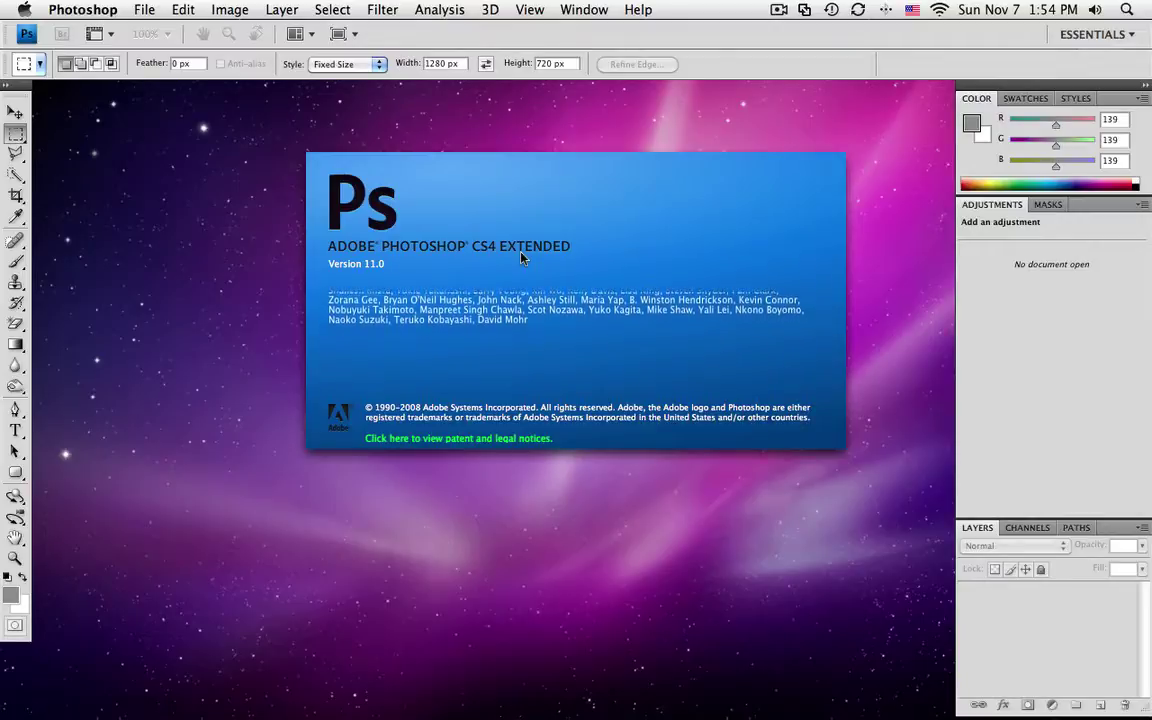
pyautogui.click(521, 234)
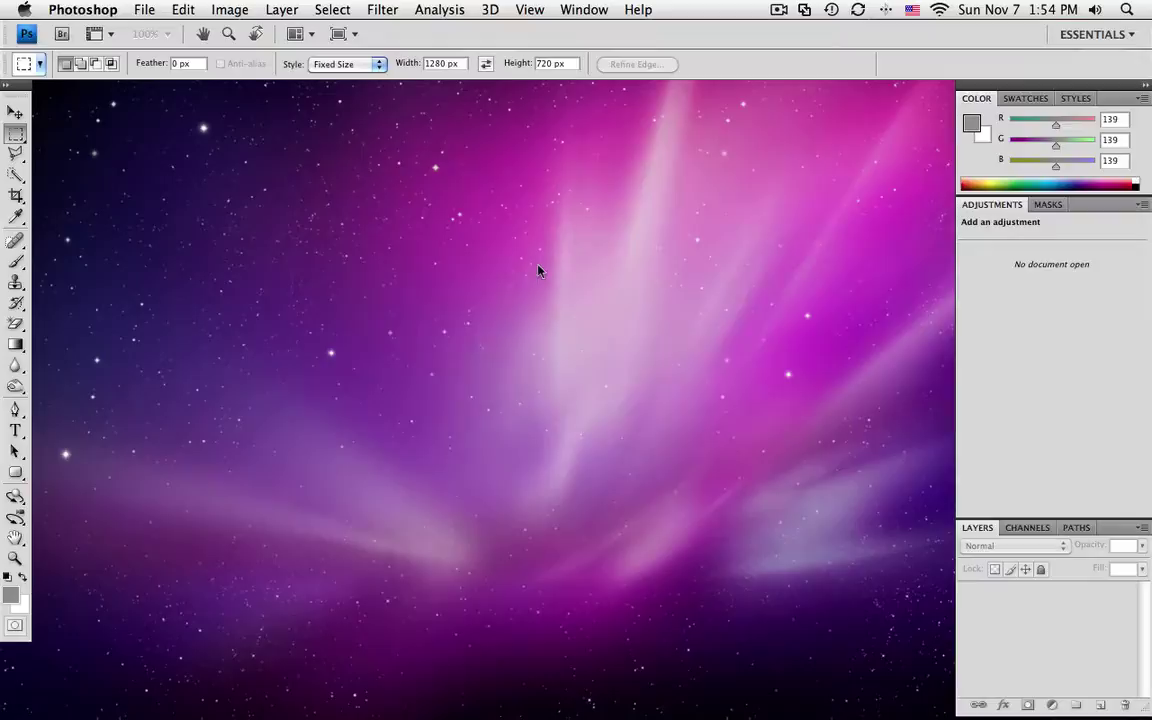
# Open Hurt Before.mov from the Desktop and view it full screen at 100%.
pyautogui.click(140, 10)
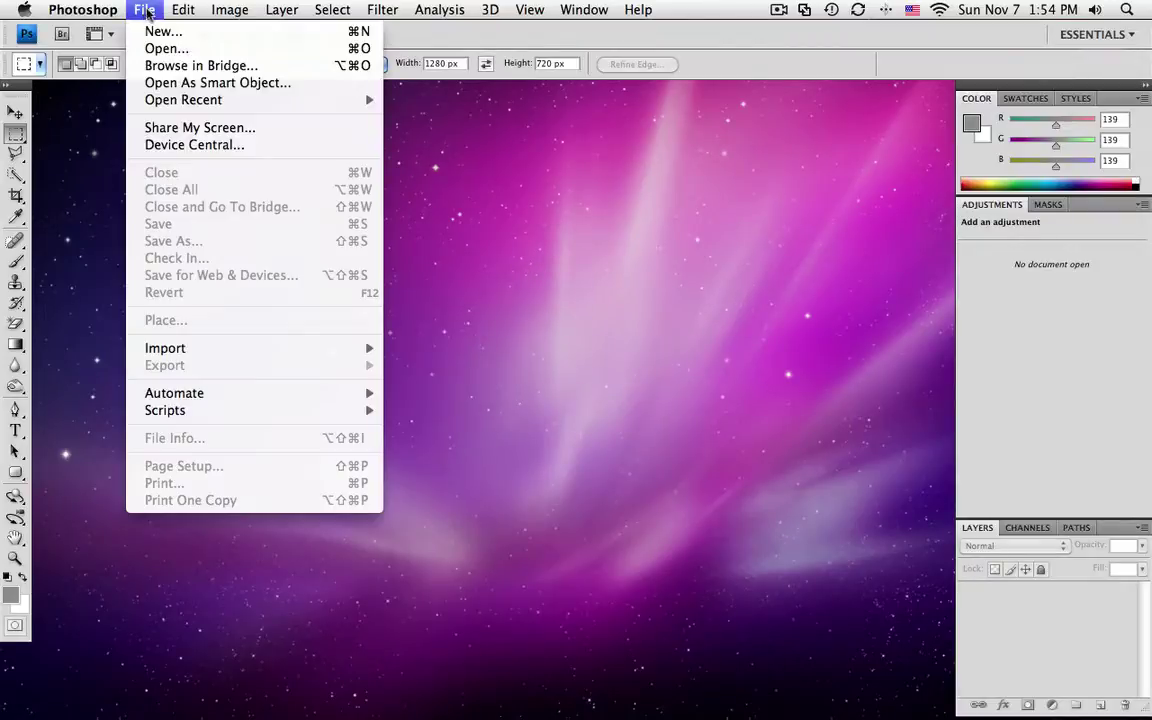
pyautogui.click(168, 48)
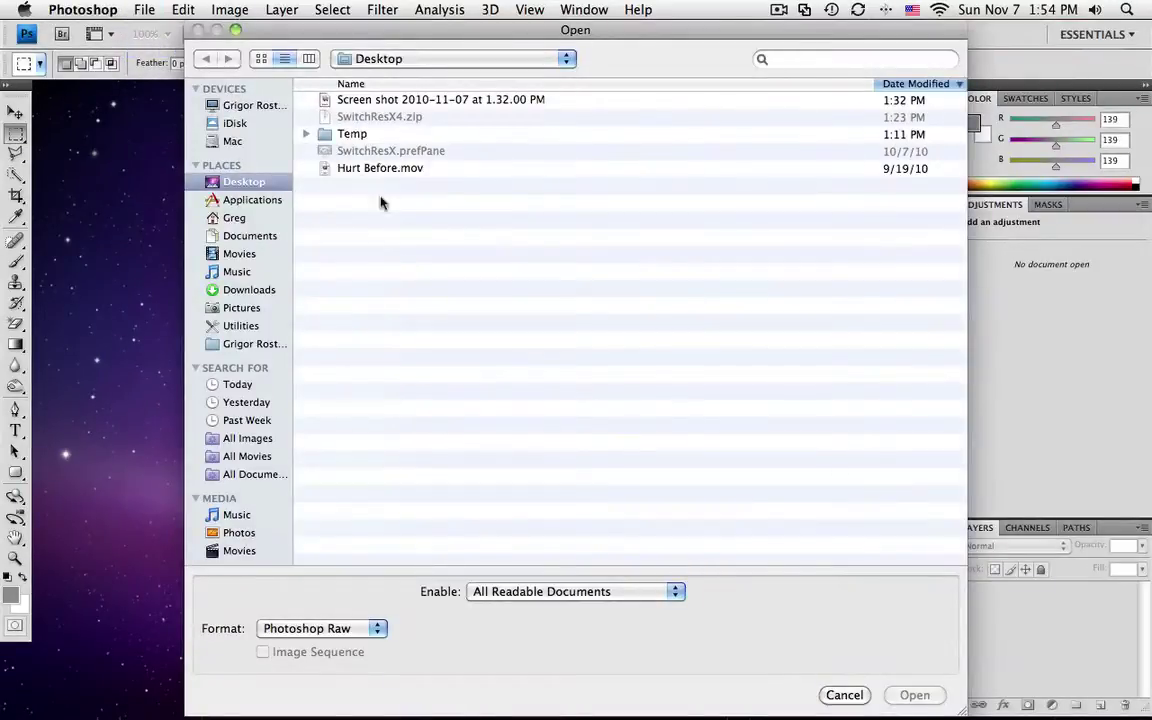
pyautogui.doubleClick(328, 172)
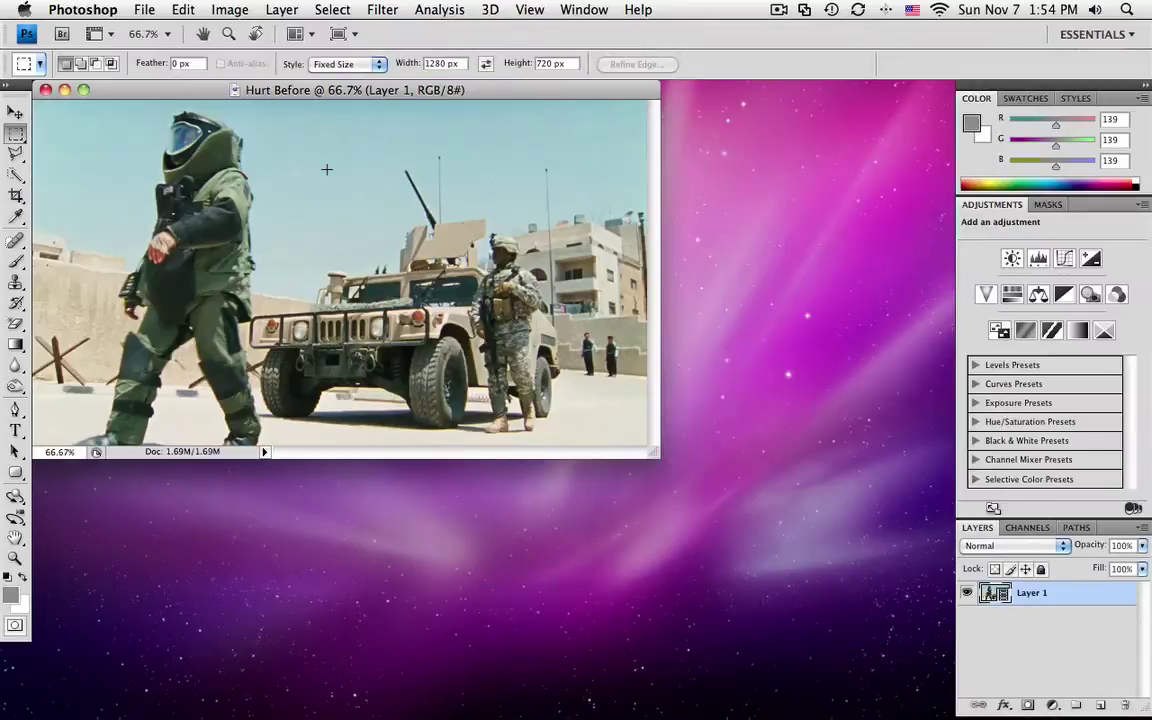
pyautogui.press('f')
pyautogui.press('super+equal')
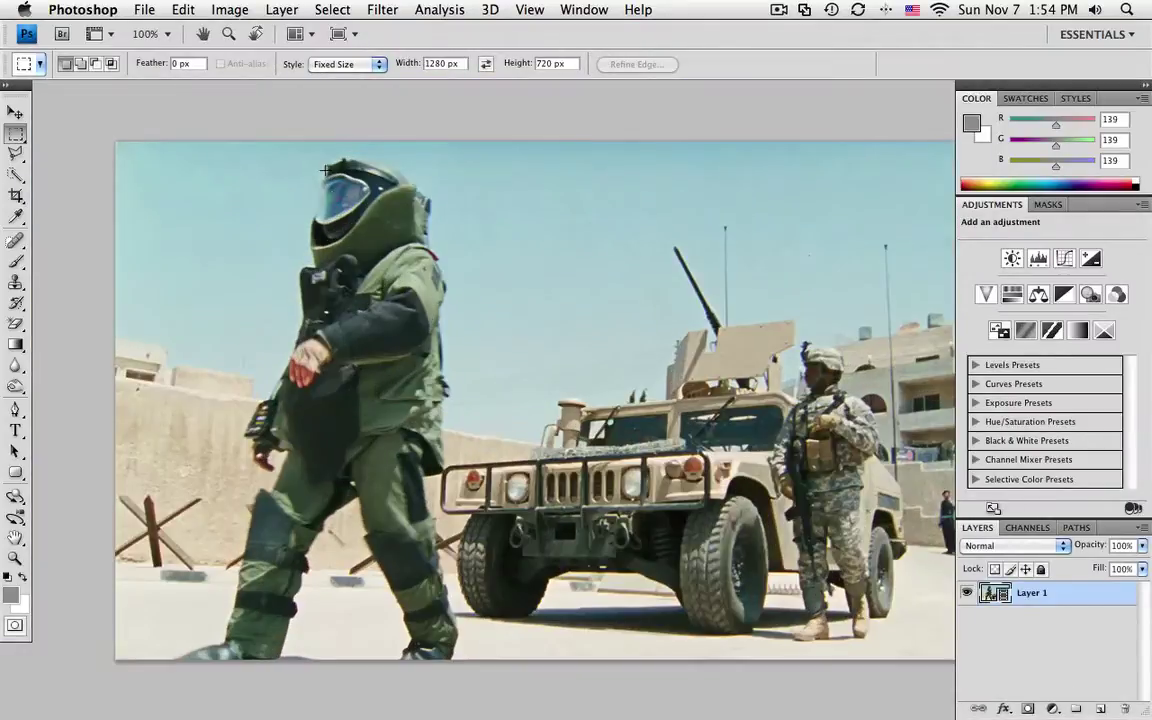
pyautogui.moveTo(476, 303); pyautogui.dragTo(425, 243)
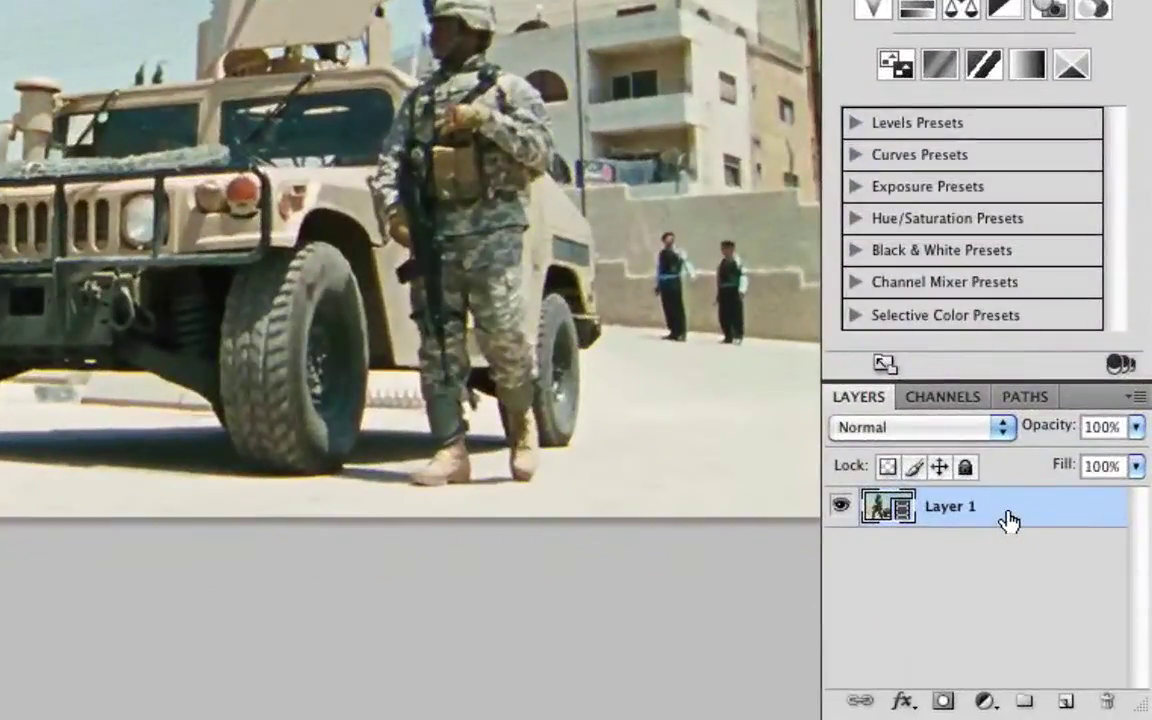
# Convert the Hurt Before clip's Layer 1 into a Smart Object.
pyautogui.rightClick(1008, 520)
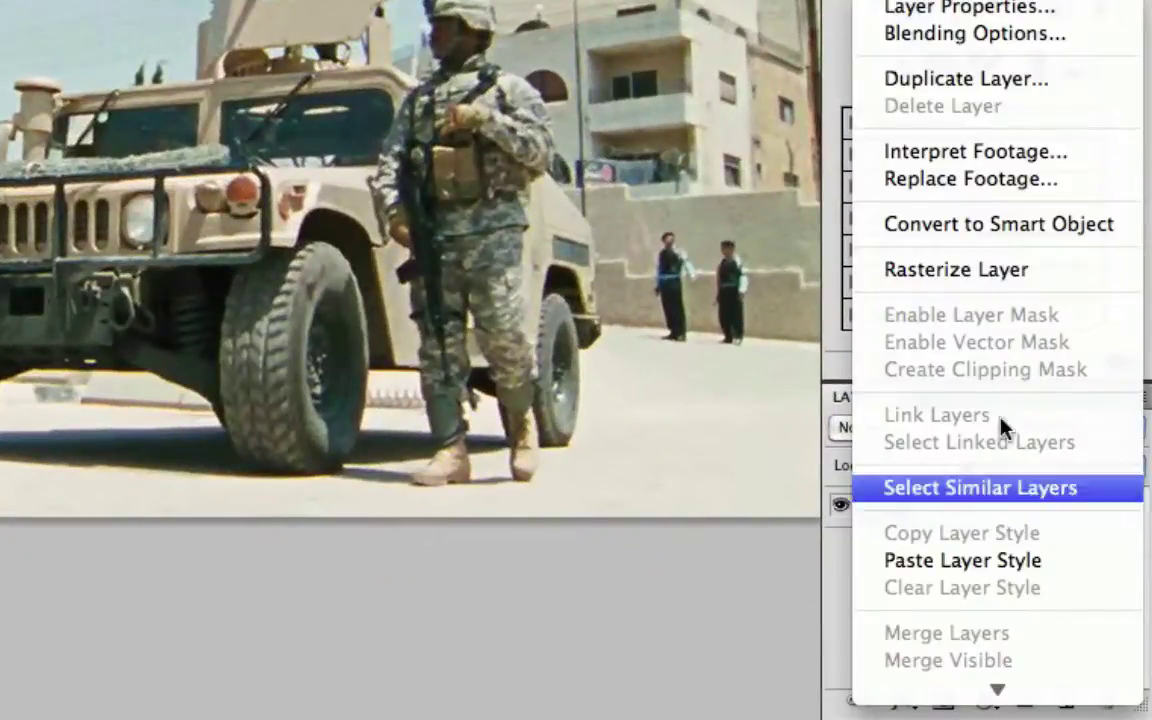
pyautogui.click(983, 236)
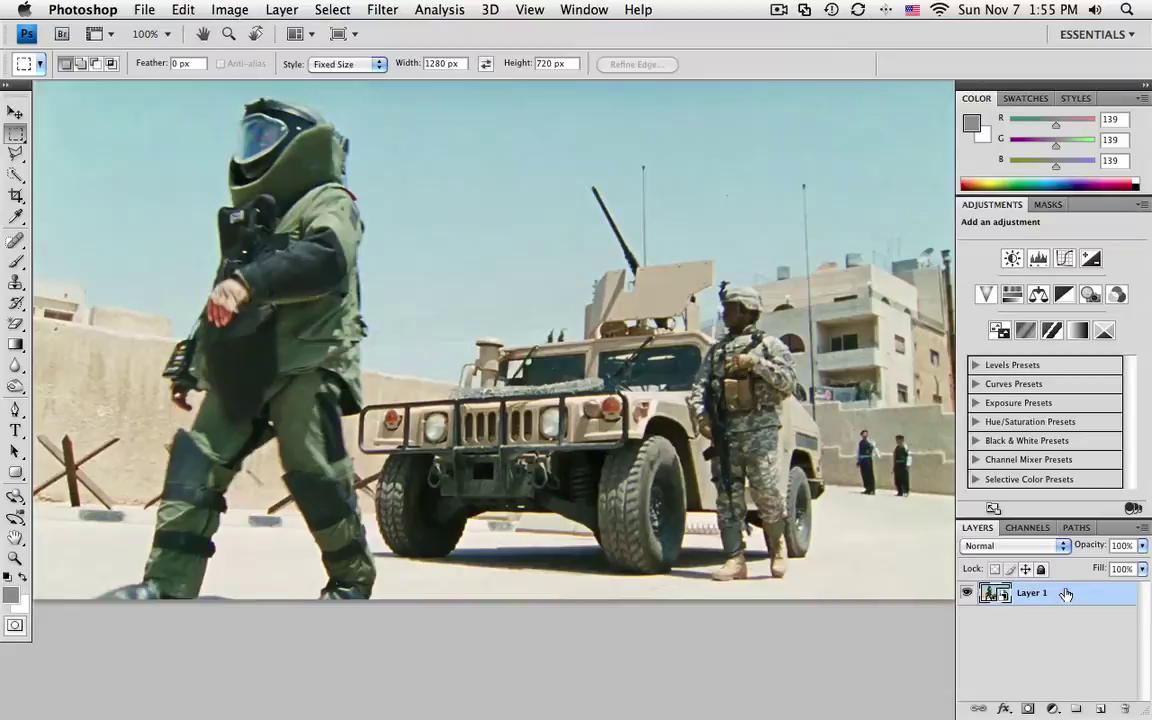
pyautogui.rightClick(1066, 594)
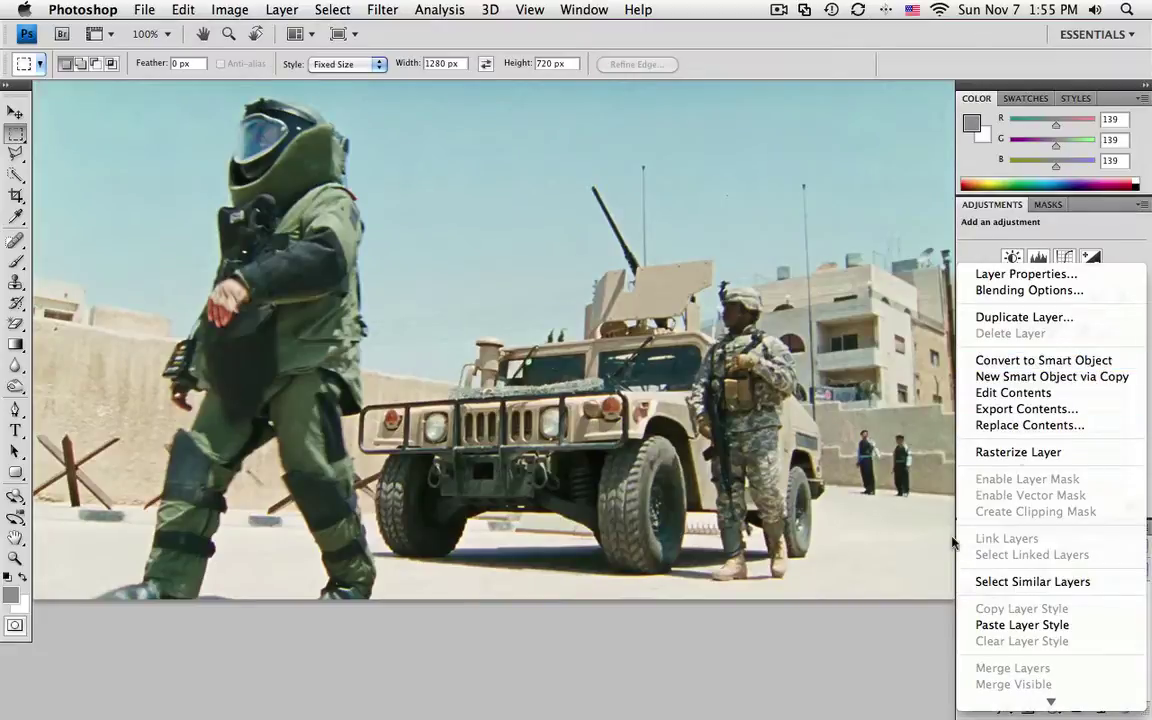
# Show the Window > Animation timeline, then play a few seconds of the clip and stop.
pyautogui.click(740, 637)
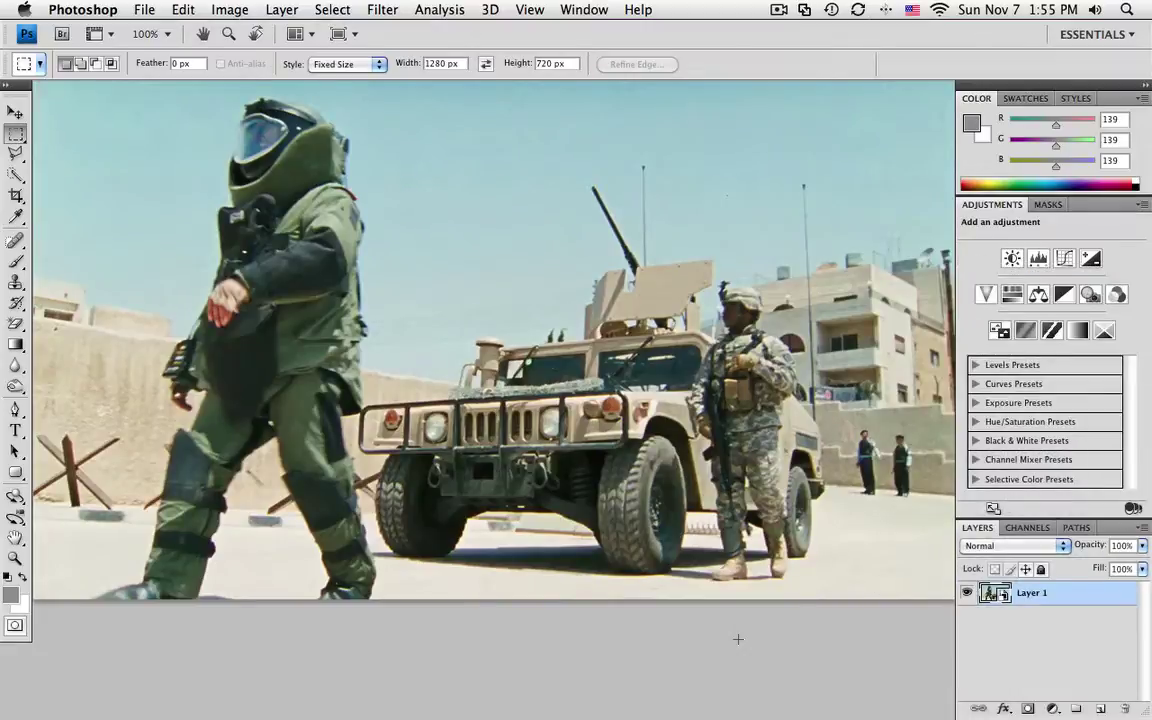
pyautogui.click(578, 10)
pyautogui.moveTo(598, 54)
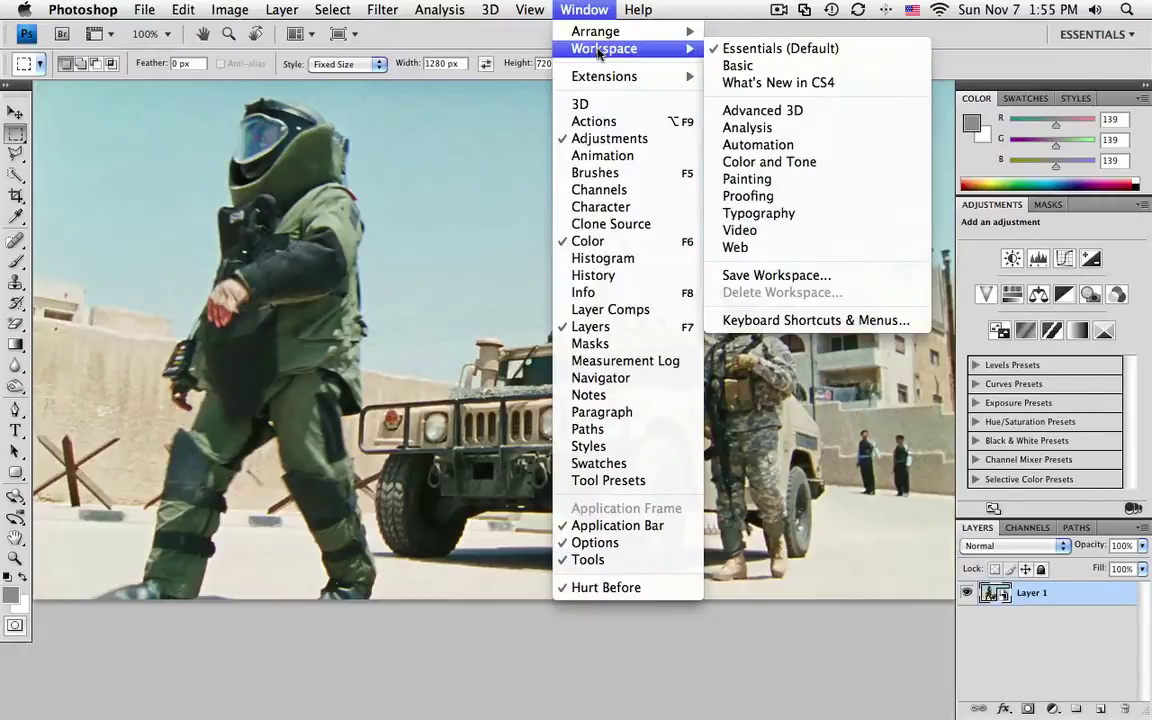
pyautogui.click(580, 155)
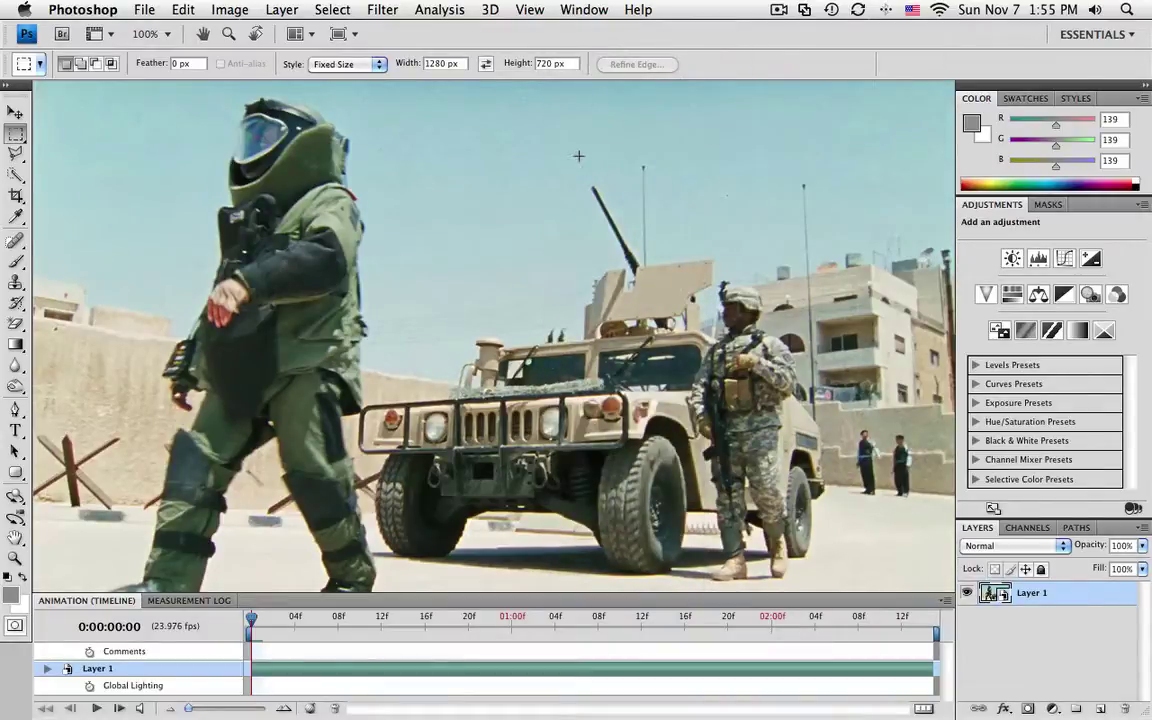
pyautogui.click(96, 708)
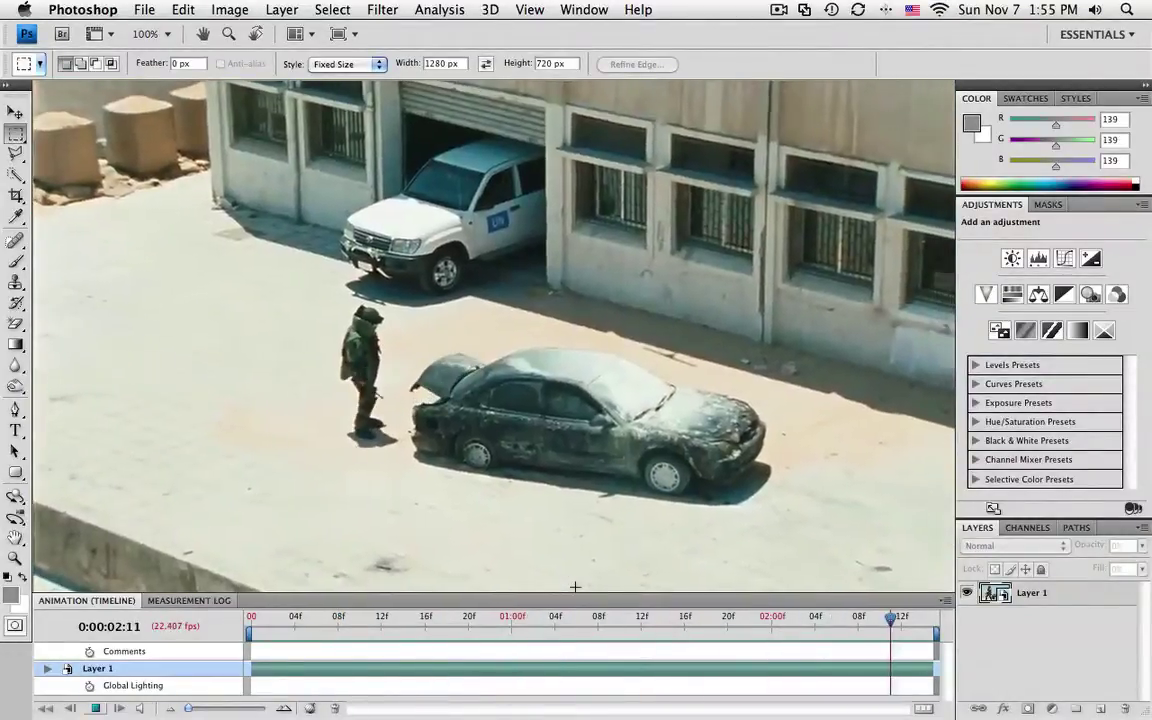
pyautogui.press('space')
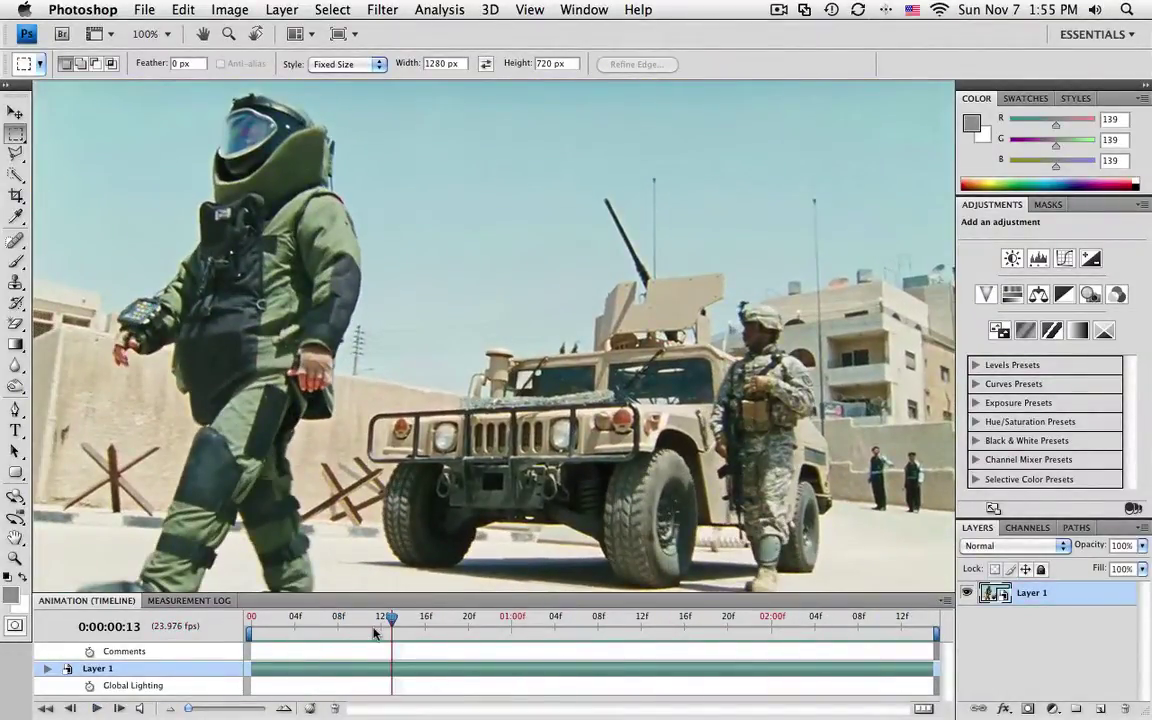
# Launch Filter > Topaz Labs > Topaz Simplify 3, reset all settings, and show the Presets list.
pyautogui.click(383, 10)
pyautogui.moveTo(470, 415)
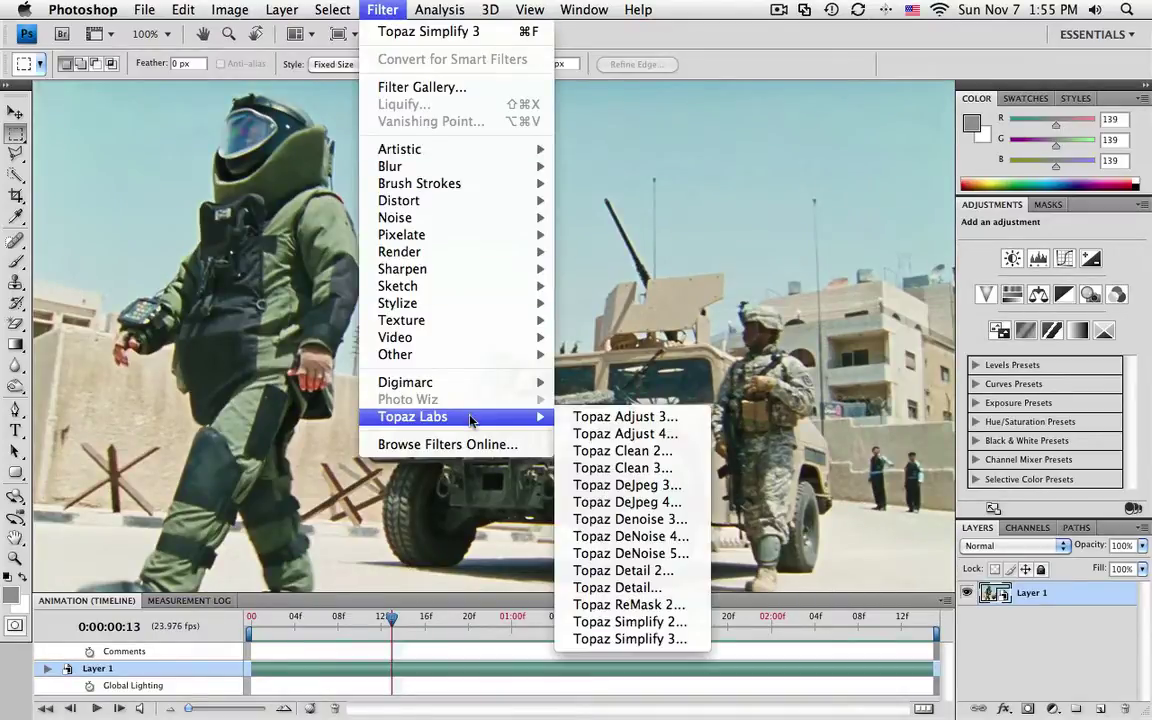
pyautogui.click(649, 640)
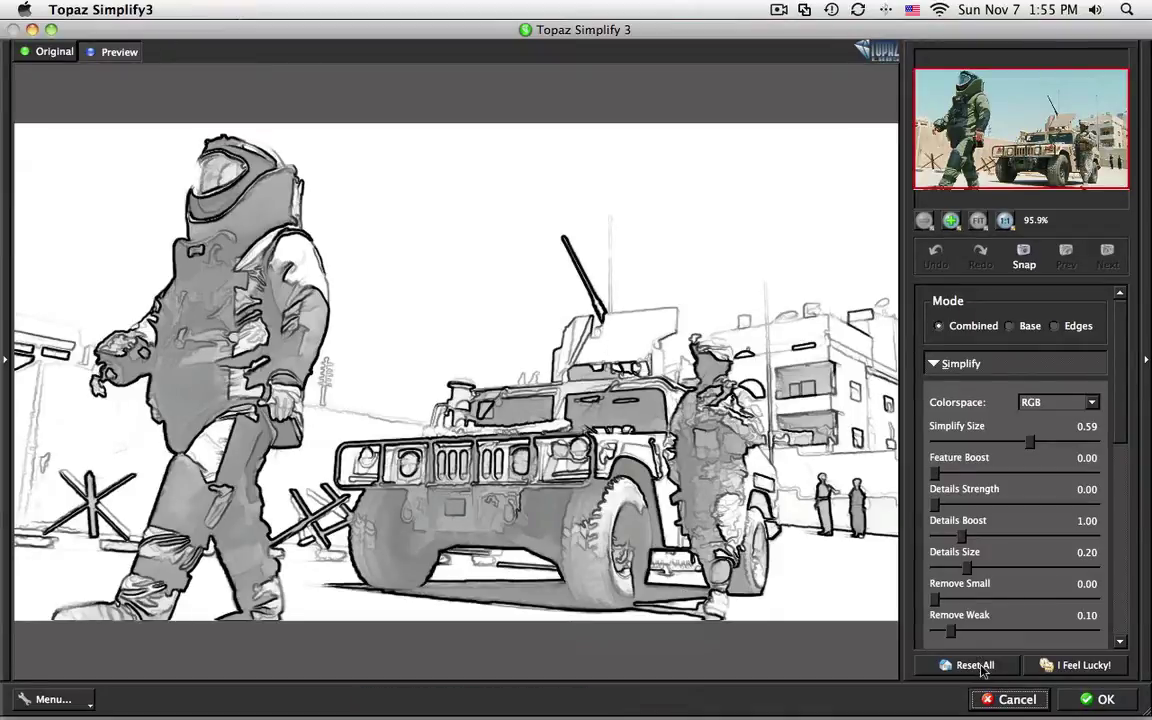
pyautogui.click(975, 665)
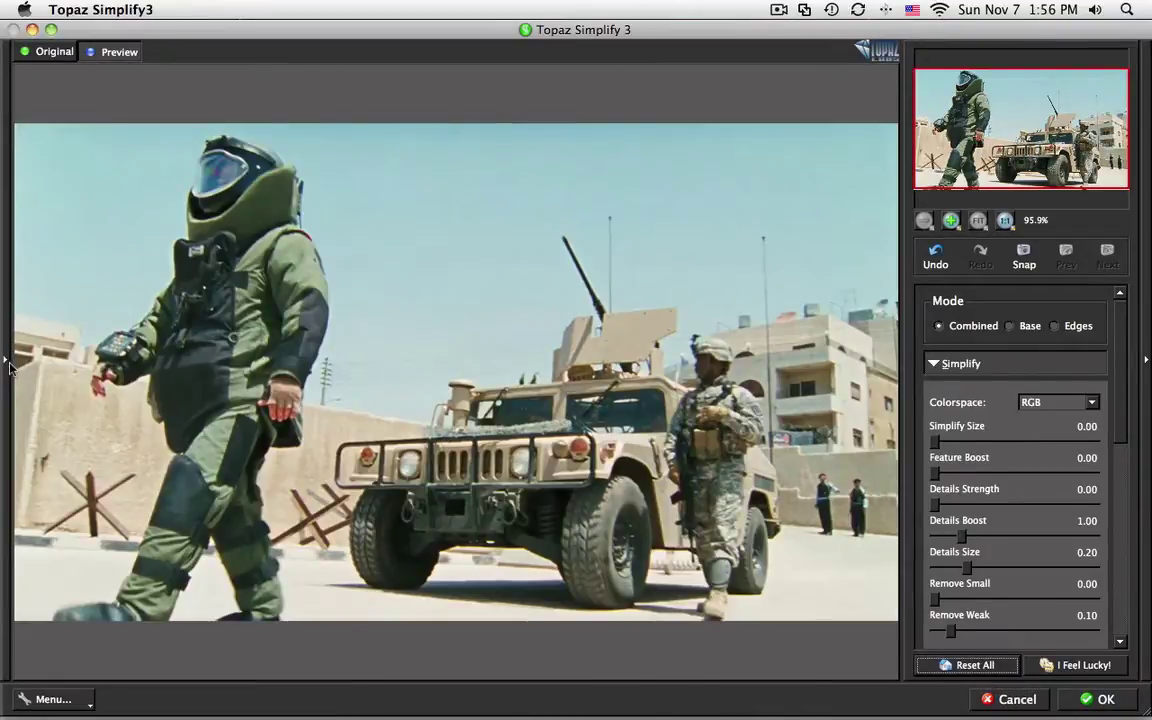
pyautogui.click(5, 362)
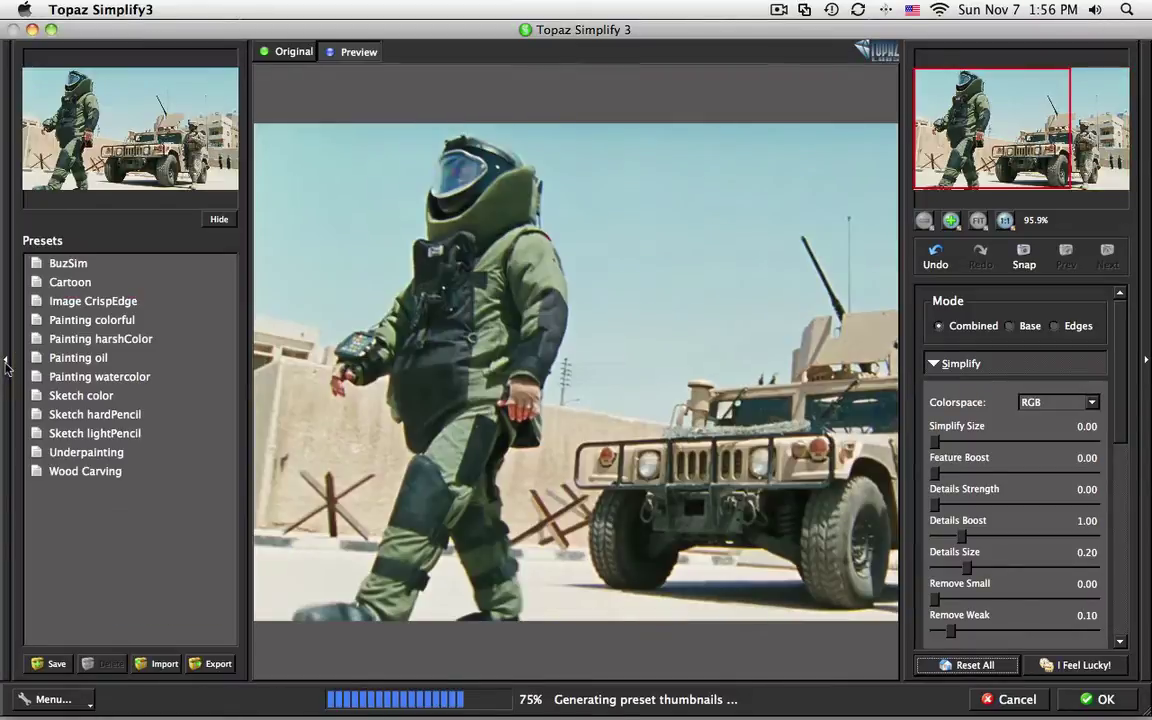
# Try the BuzSim and Sketch lightPencil presets, then reset all settings and hide the presets list.
pyautogui.click(88, 265)
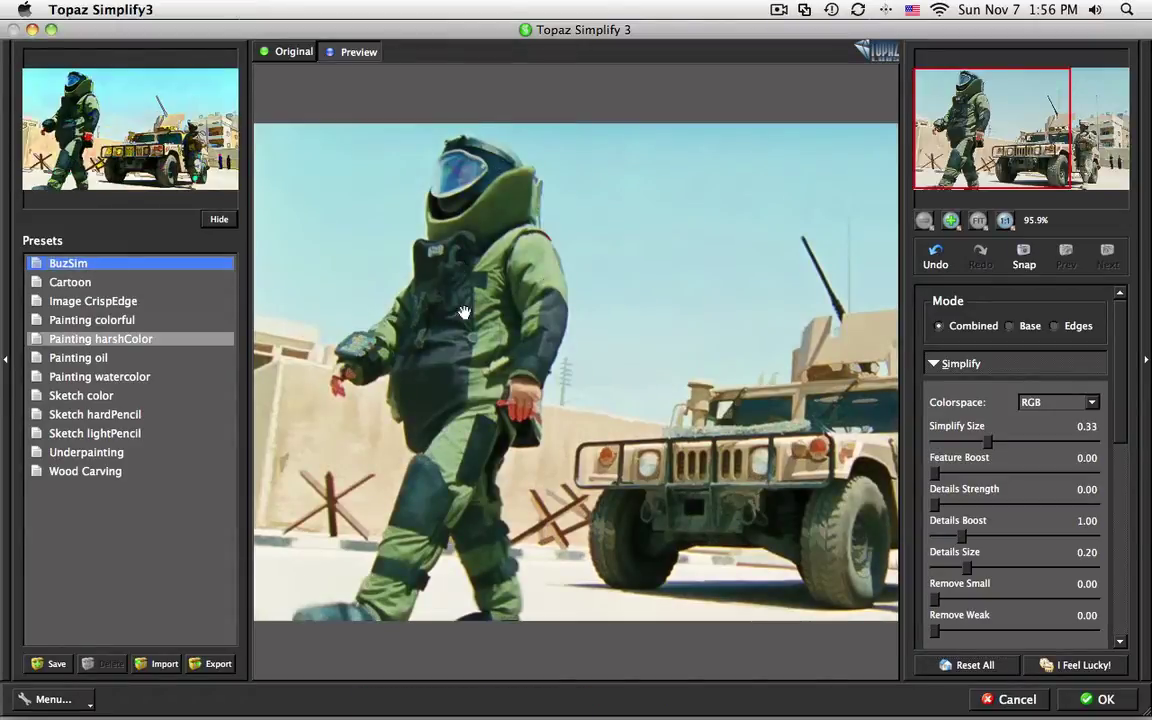
pyautogui.click(140, 433)
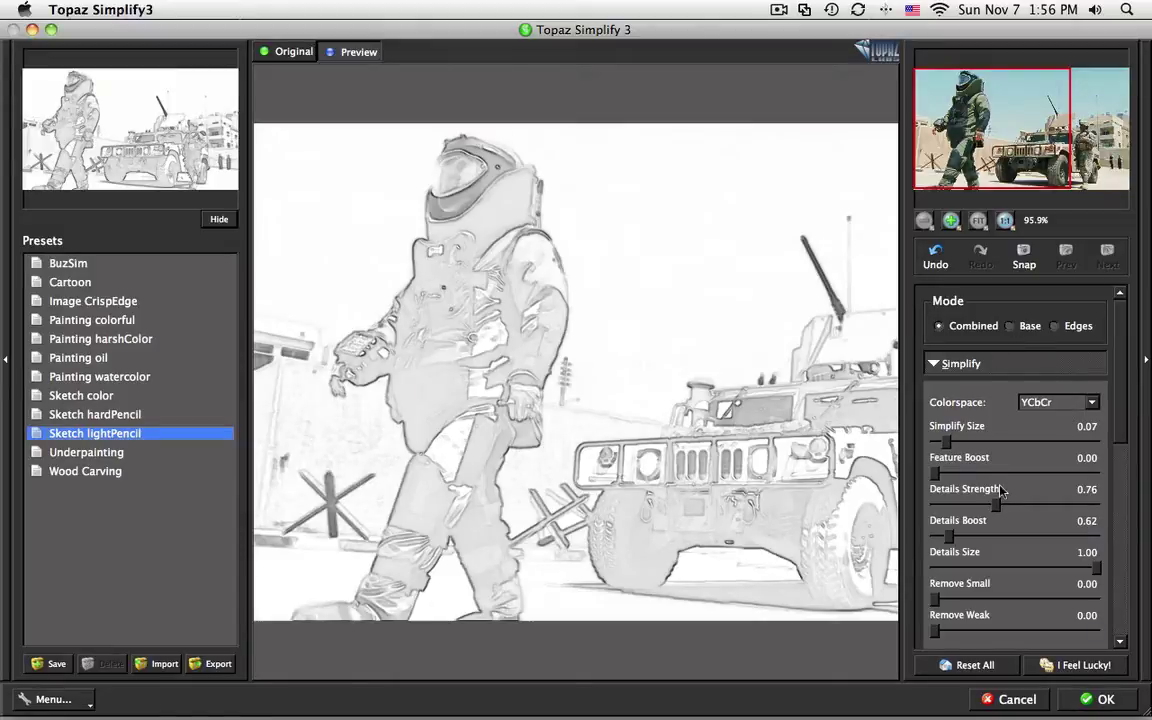
pyautogui.click(975, 666)
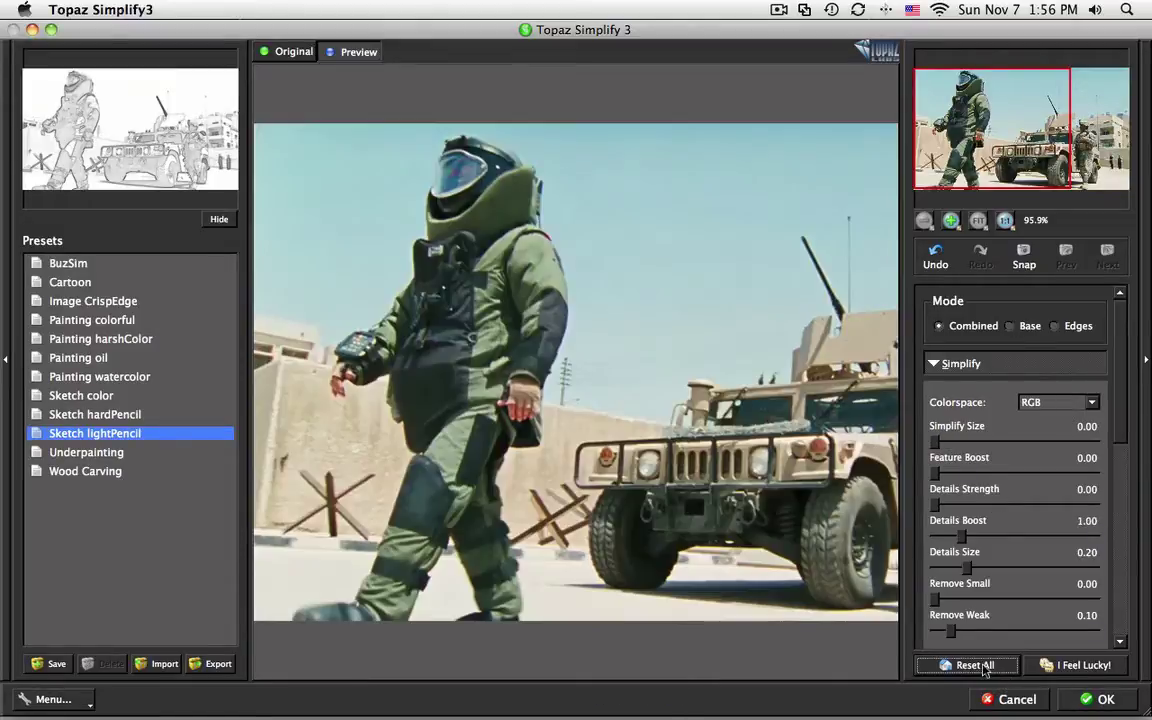
pyautogui.click(6, 363)
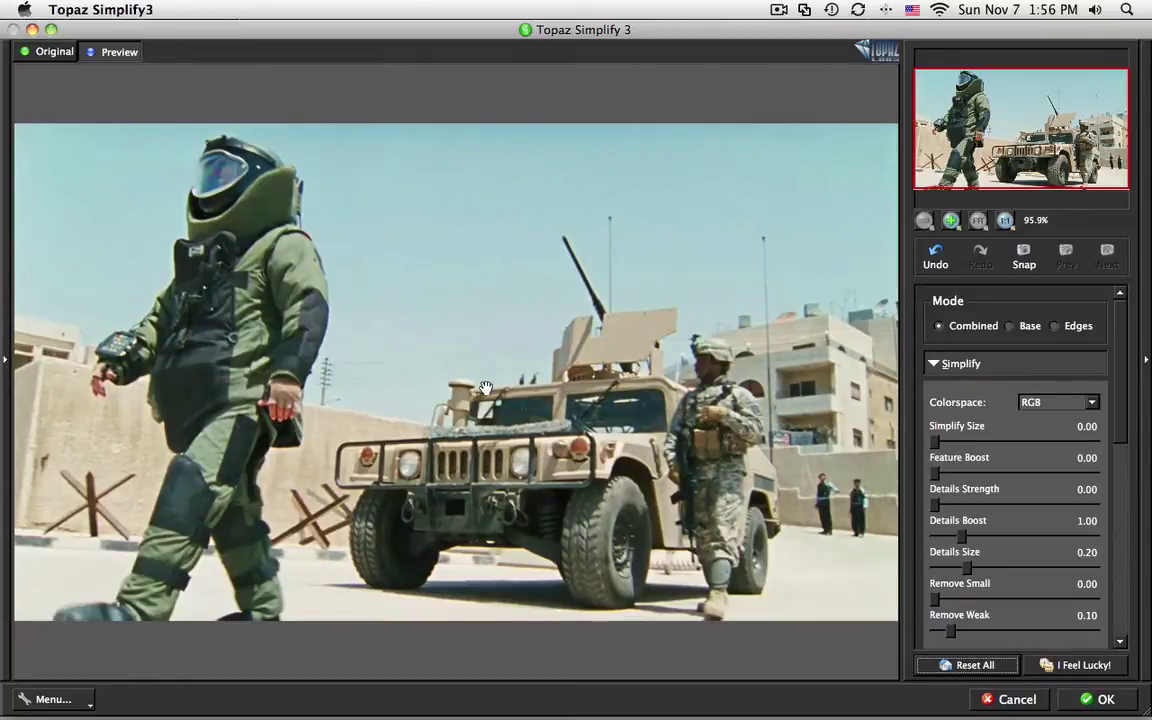
# Set Simplify Size to 0.59, then in Adjust set Saturation to 0 and Brightness to 0.43.
pyautogui.moveTo(935, 442); pyautogui.dragTo(1030, 442)
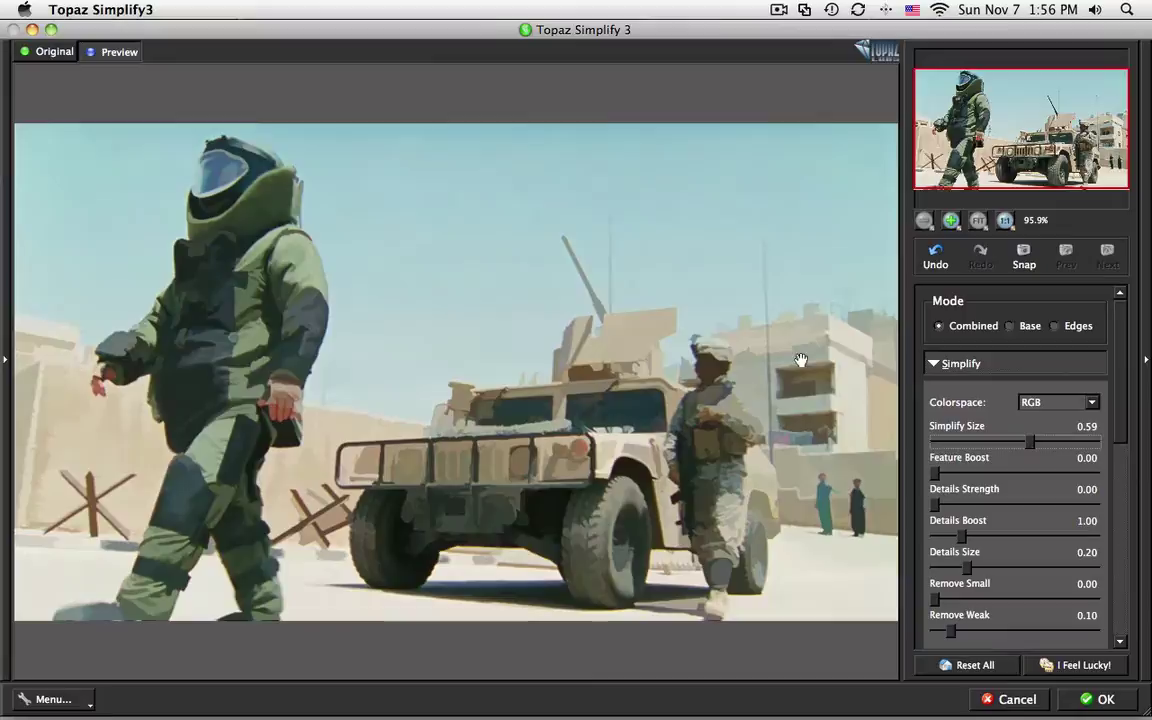
pyautogui.click(857, 388)
pyautogui.moveTo(1121, 425); pyautogui.dragTo(1122, 535)
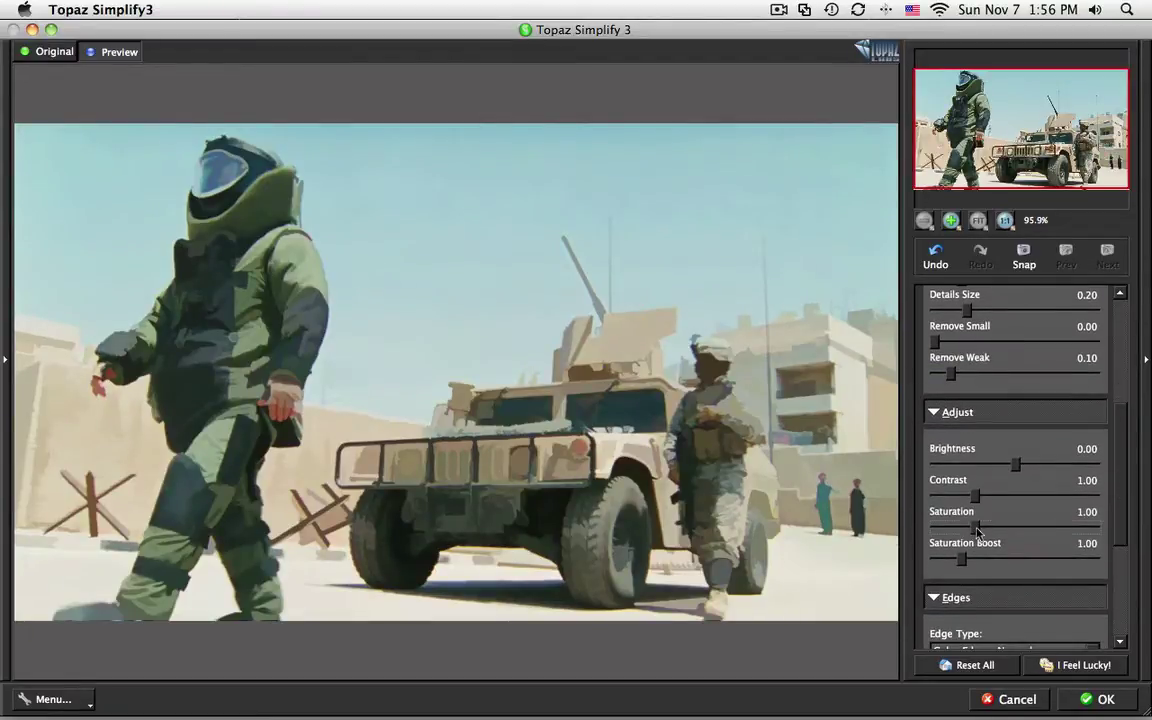
pyautogui.moveTo(977, 530); pyautogui.dragTo(935, 528)
pyautogui.moveTo(1016, 465); pyautogui.dragTo(1044, 471)
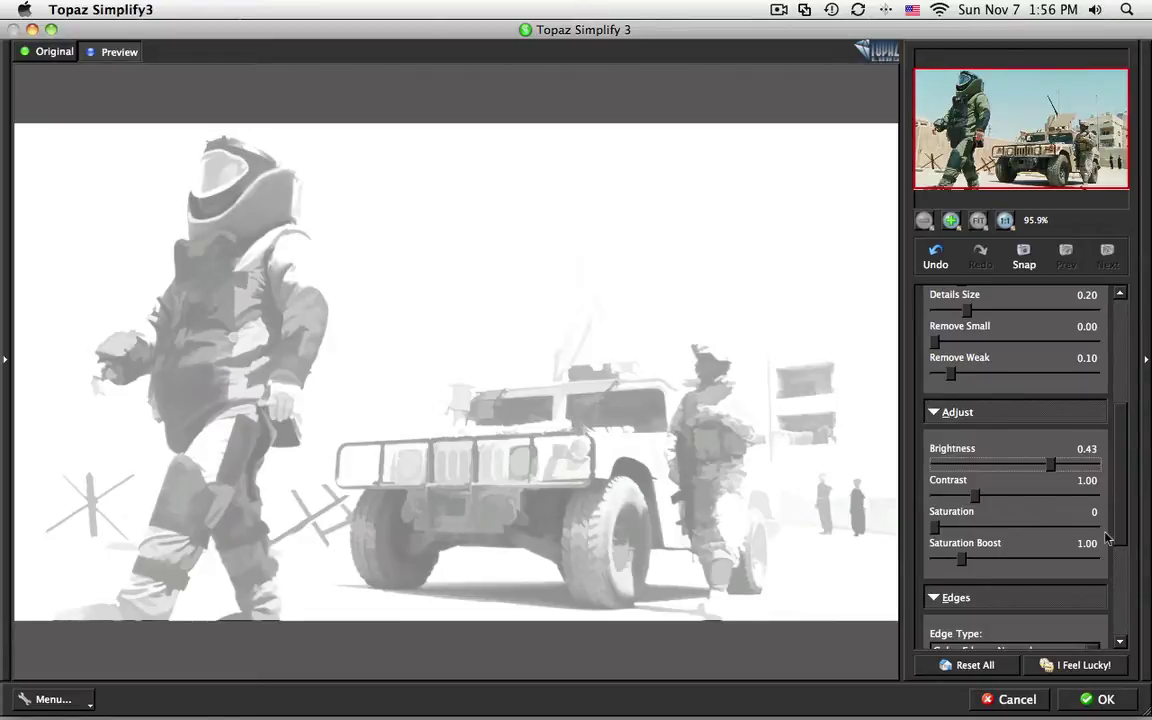
# Set Edge Type to Mono Edge – Fine at Edge Strength 3.33 and apply the filter.
pyautogui.scroll(-4, 1120, 638)
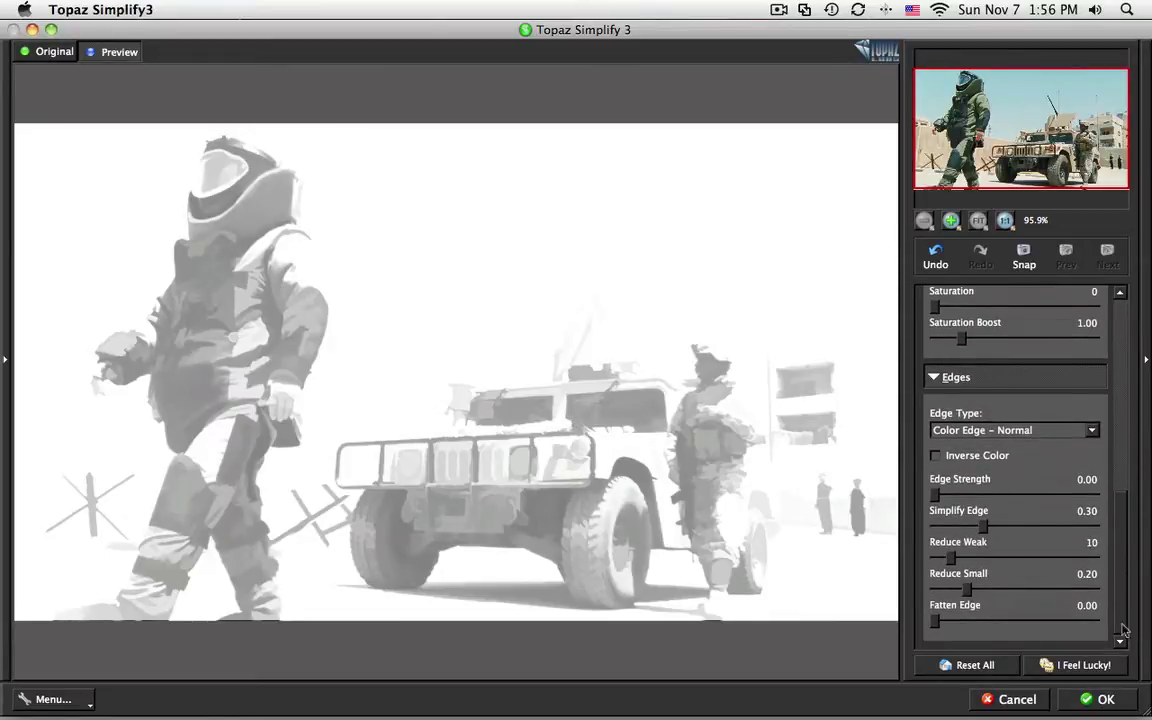
pyautogui.click(1040, 432)
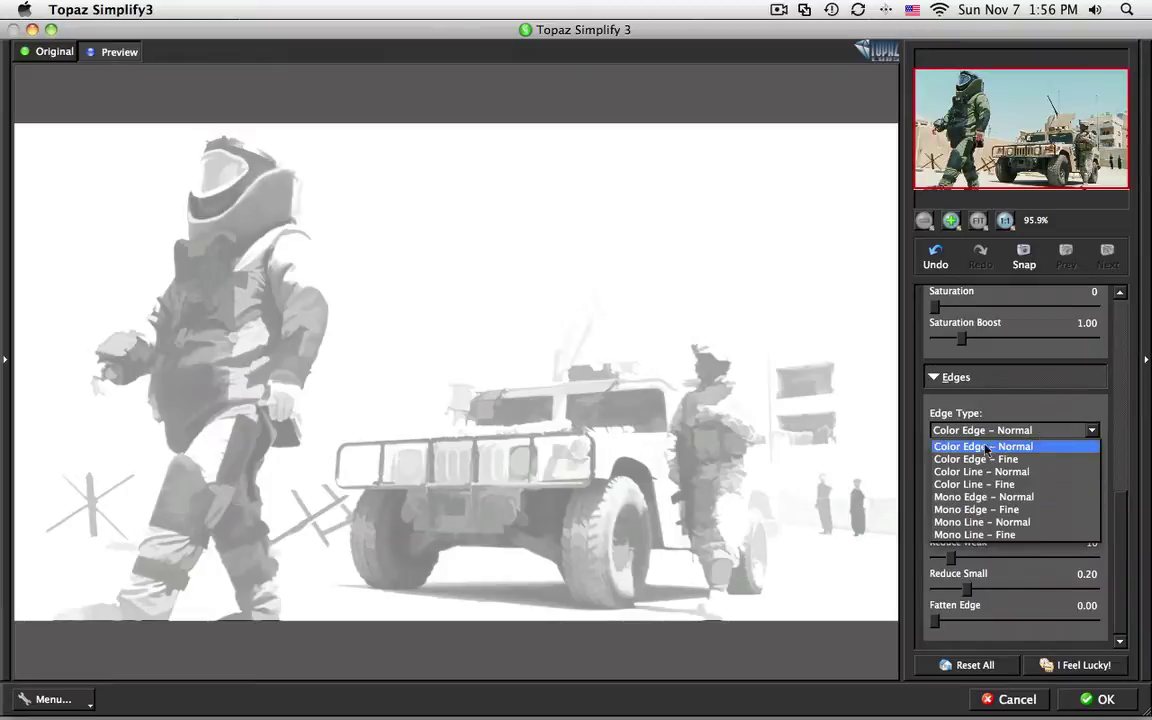
pyautogui.click(988, 511)
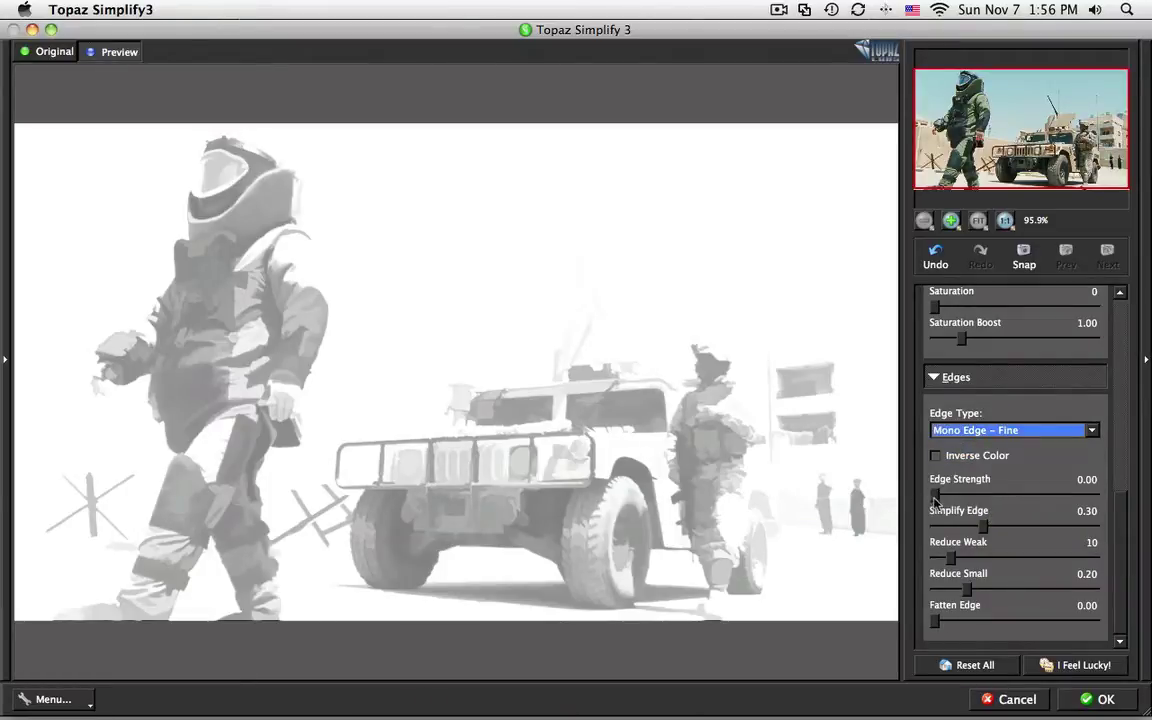
pyautogui.moveTo(1013, 509); pyautogui.dragTo(1037, 503)
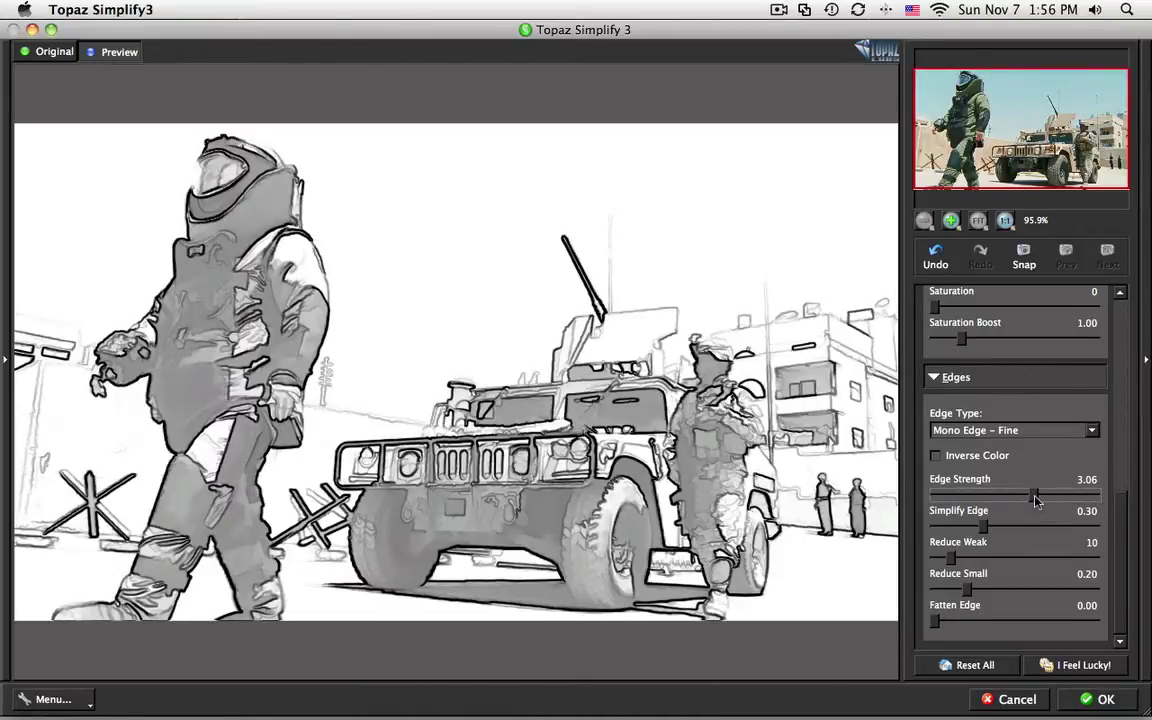
pyautogui.moveTo(1037, 503); pyautogui.dragTo(1044, 503)
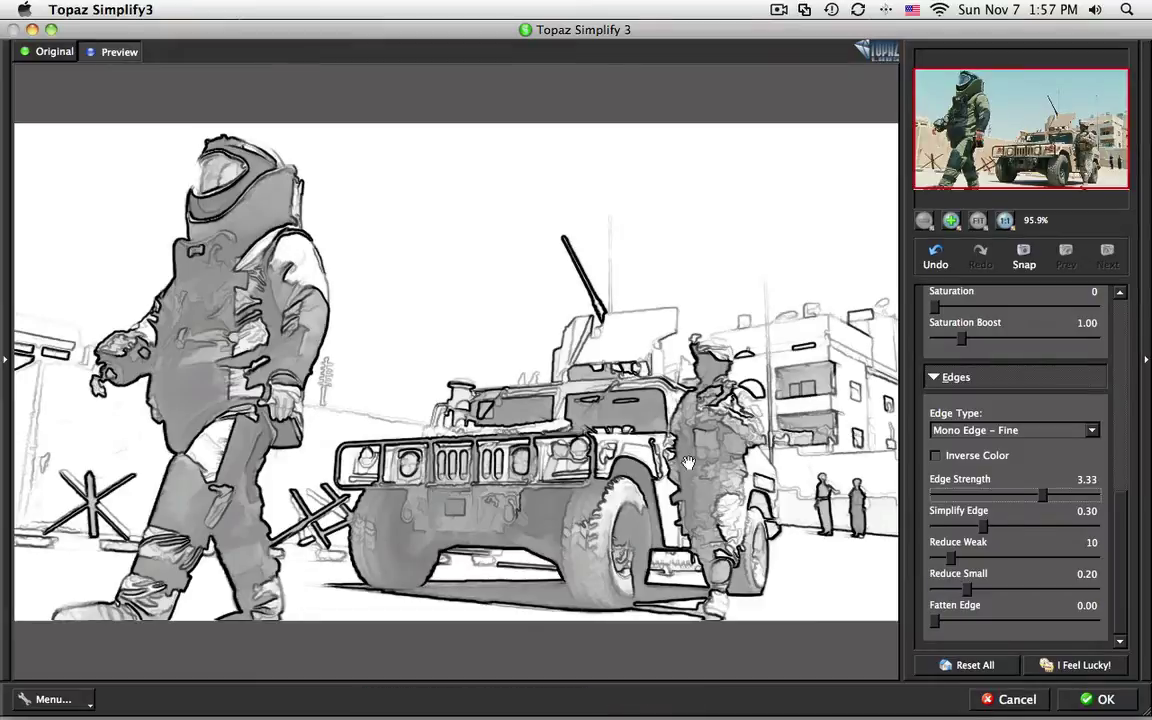
pyautogui.click(1100, 699)
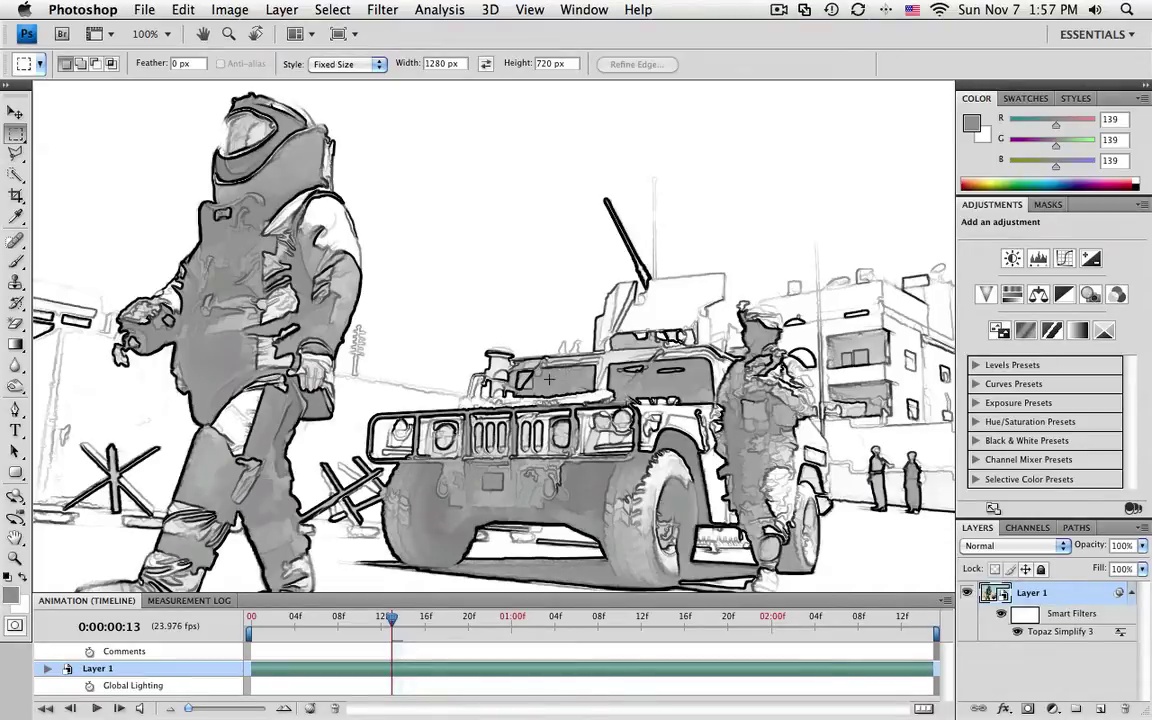
# Step forward one frame, then move the timeline playhead to 0:00:01:09.
pyautogui.press('Right')
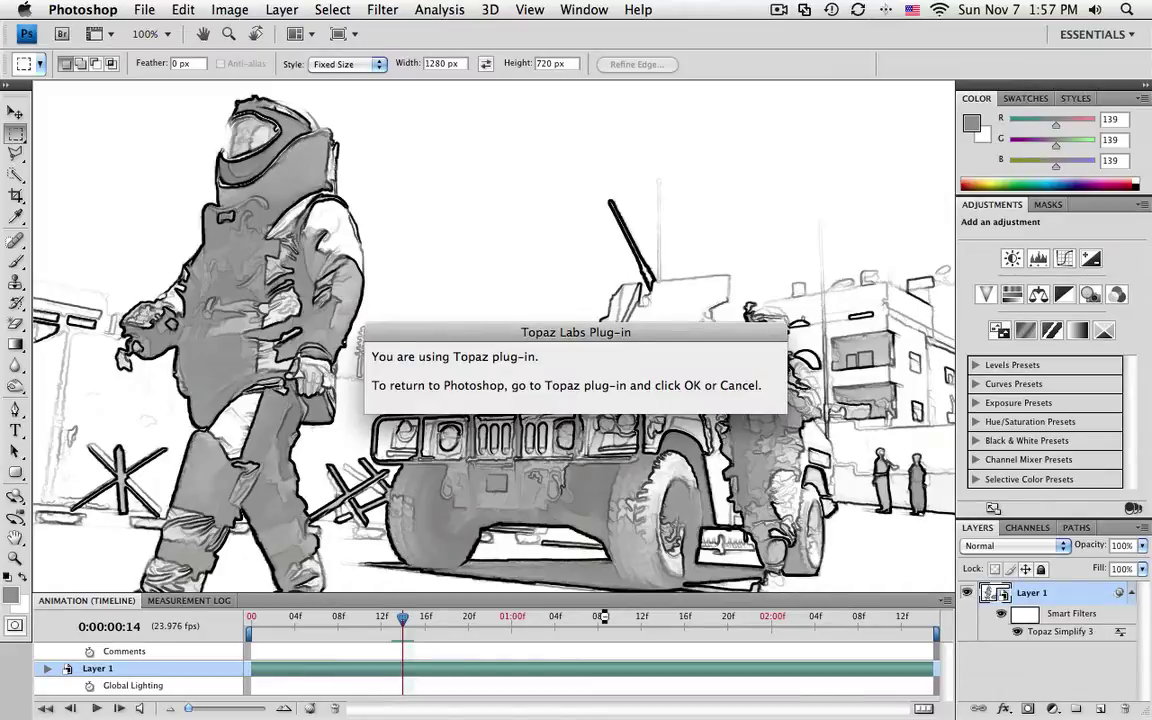
pyautogui.moveTo(601, 617); pyautogui.dragTo(608, 621)
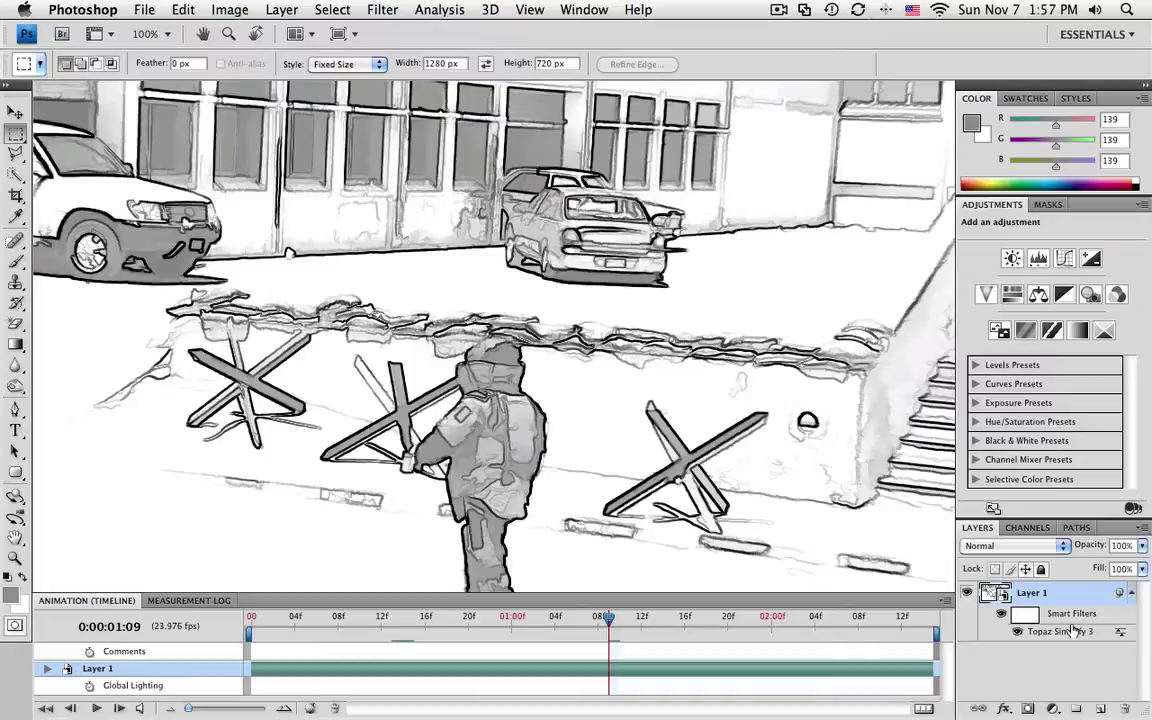
pyautogui.click(1018, 634)
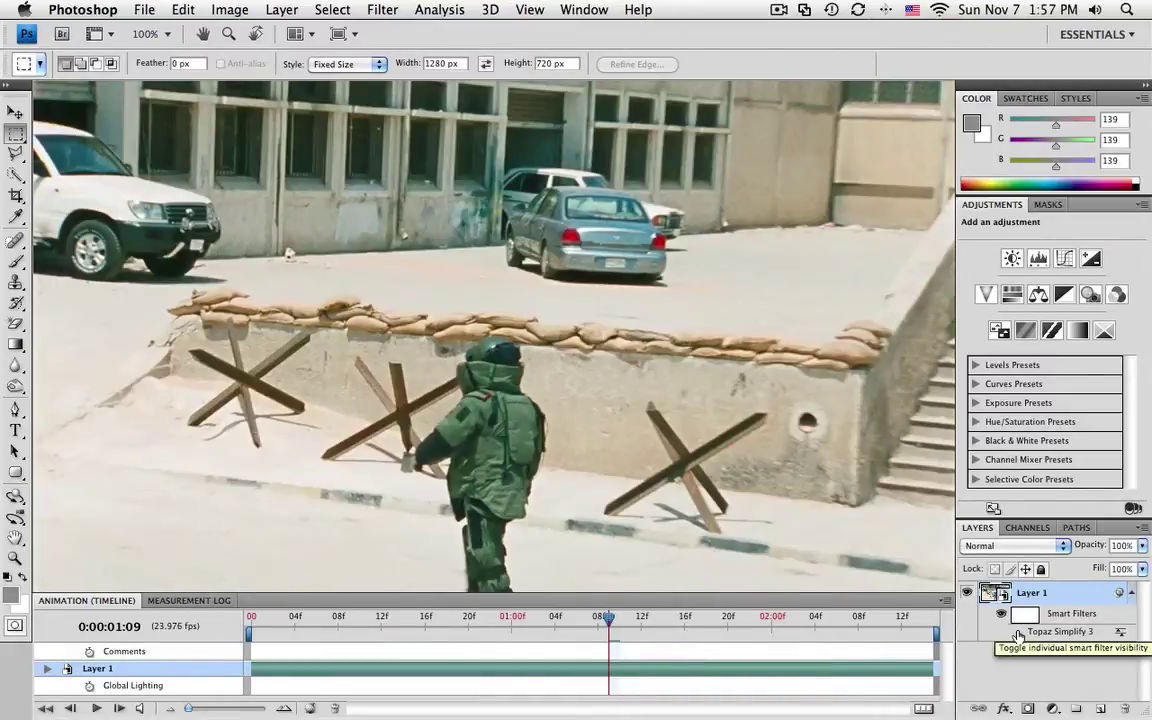
pyautogui.click(1018, 634)
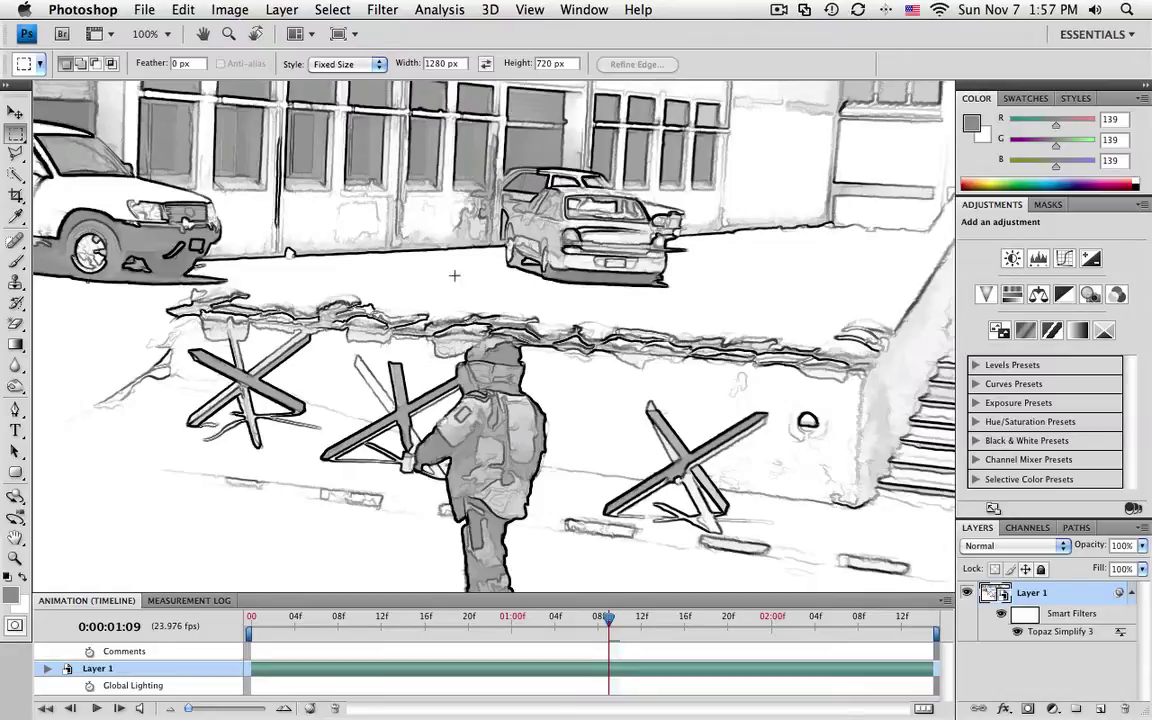
# In File > Export > Render Video, rename the output file to 'Line Art'.
pyautogui.click(145, 10)
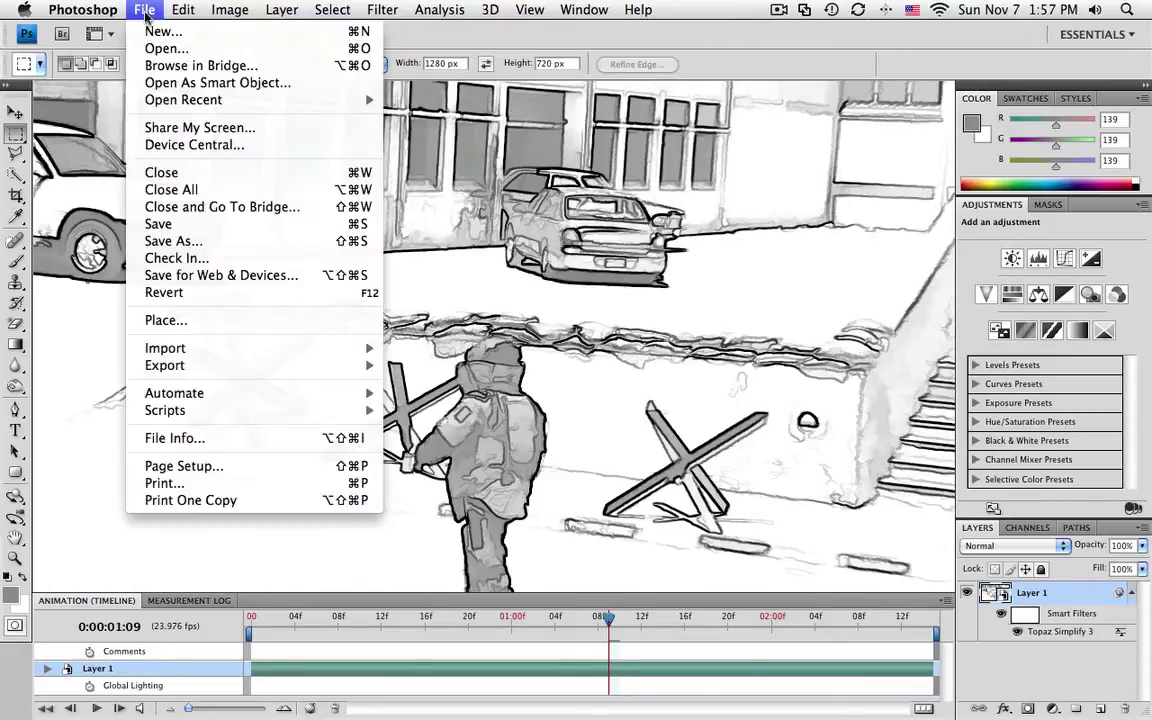
pyautogui.moveTo(230, 366)
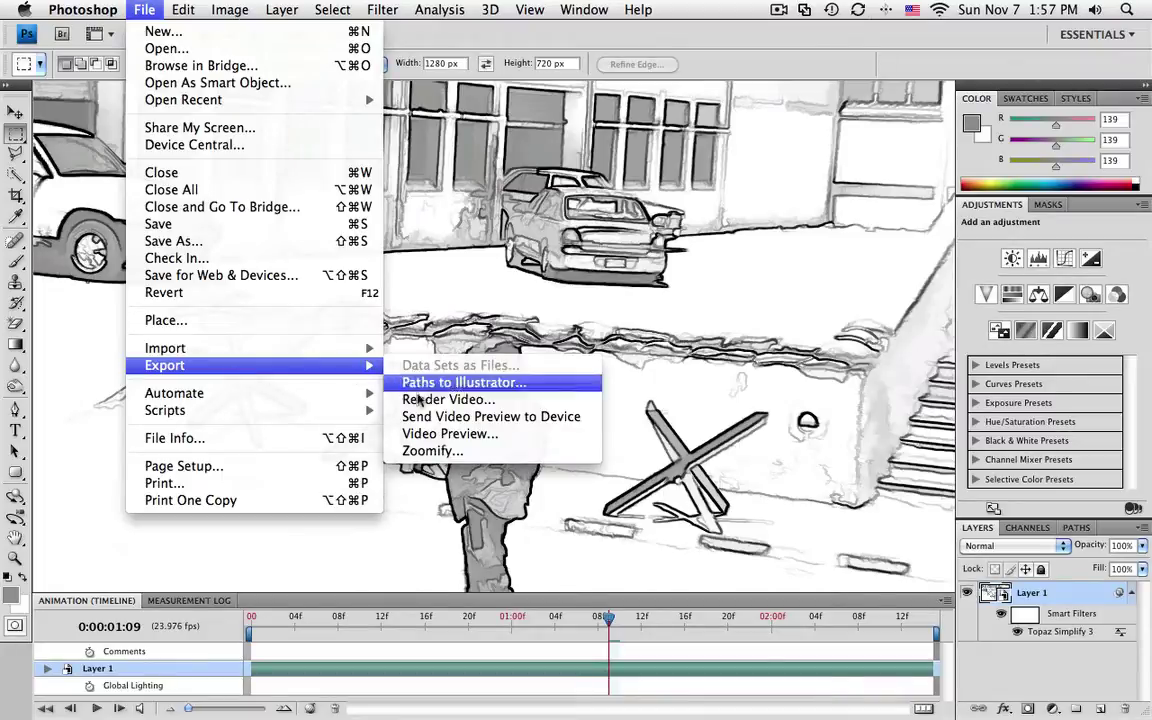
pyautogui.click(455, 400)
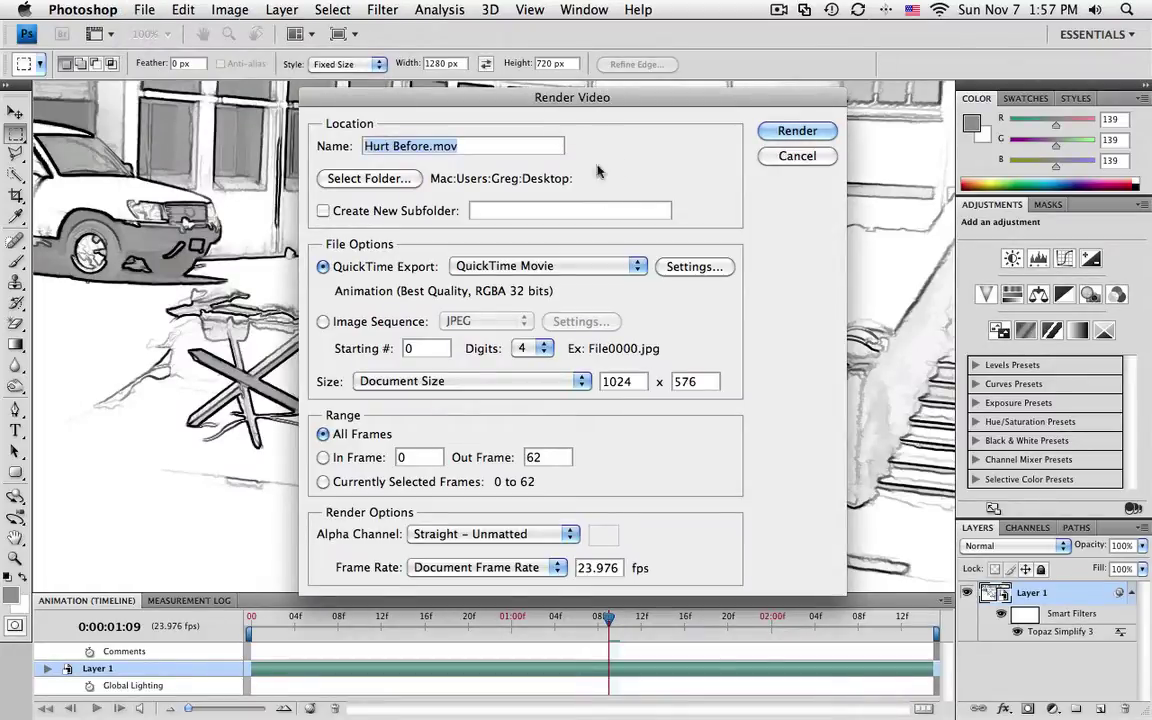
pyautogui.click(424, 148)
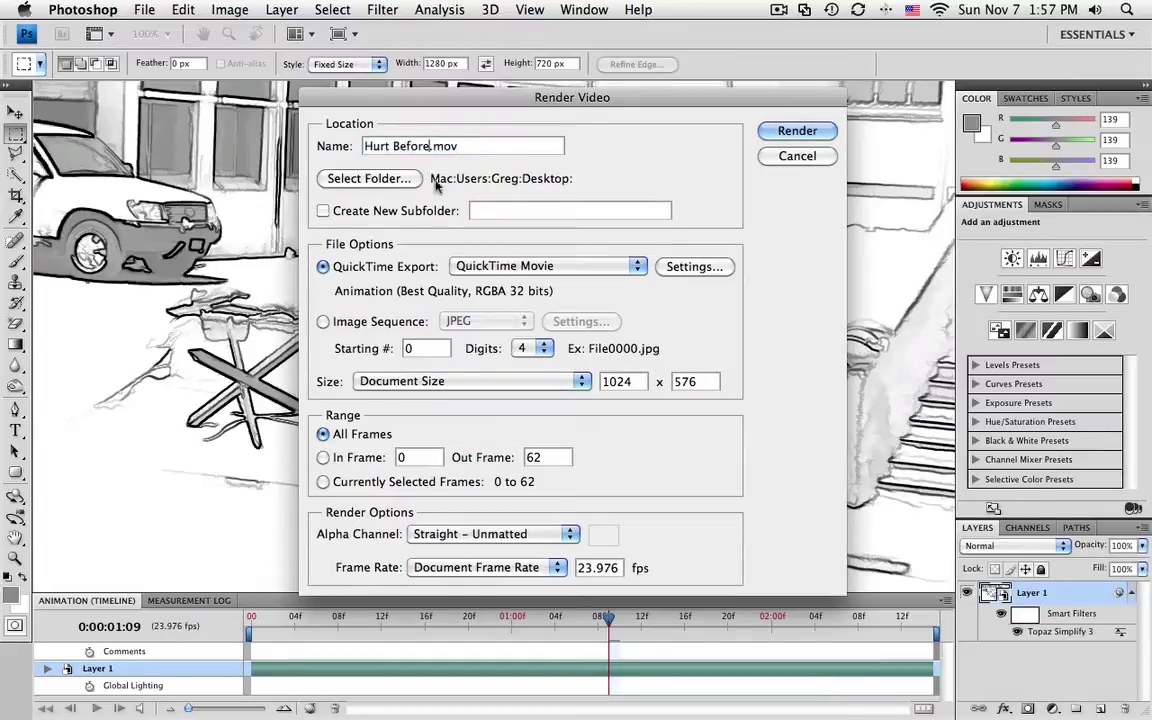
pyautogui.press('Delete')
pyautogui.press('Delete')
pyautogui.press('BackSpace')
pyautogui.press('BackSpace')
pyautogui.press('BackSpace')
pyautogui.press('BackSpace')
pyautogui.press('BackSpace')
pyautogui.press('BackSpace')
pyautogui.press('BackSpace')
pyautogui.press('BackSpace')
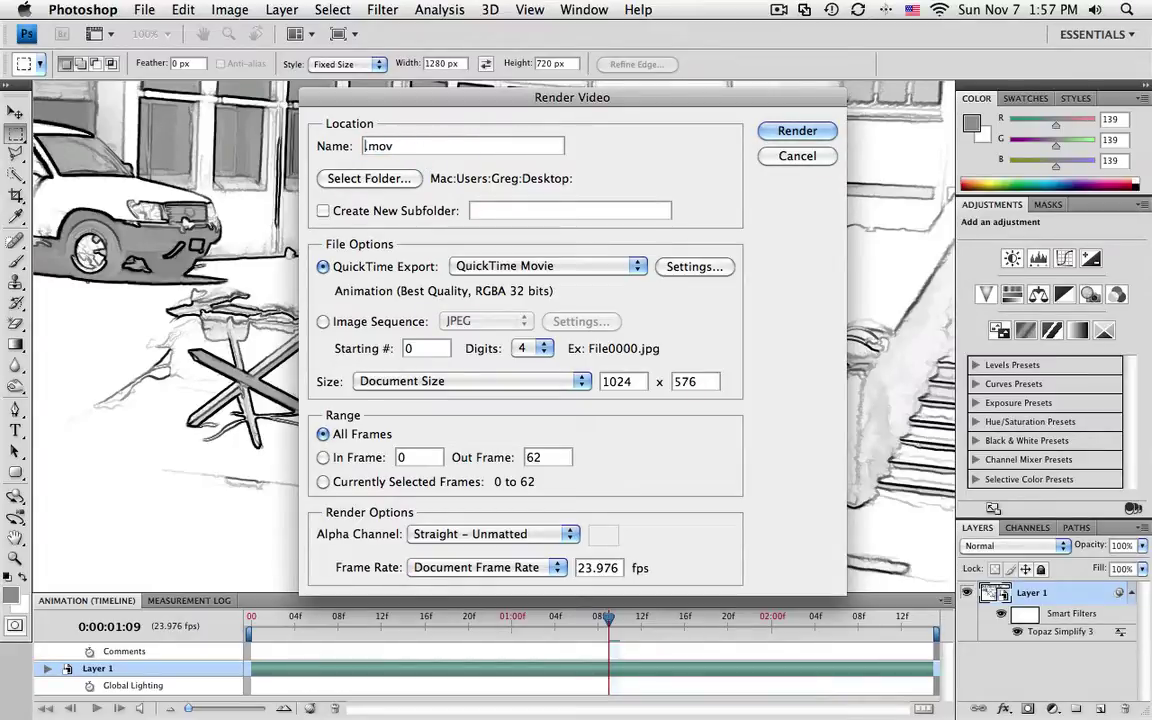
pyautogui.write('Line Art')
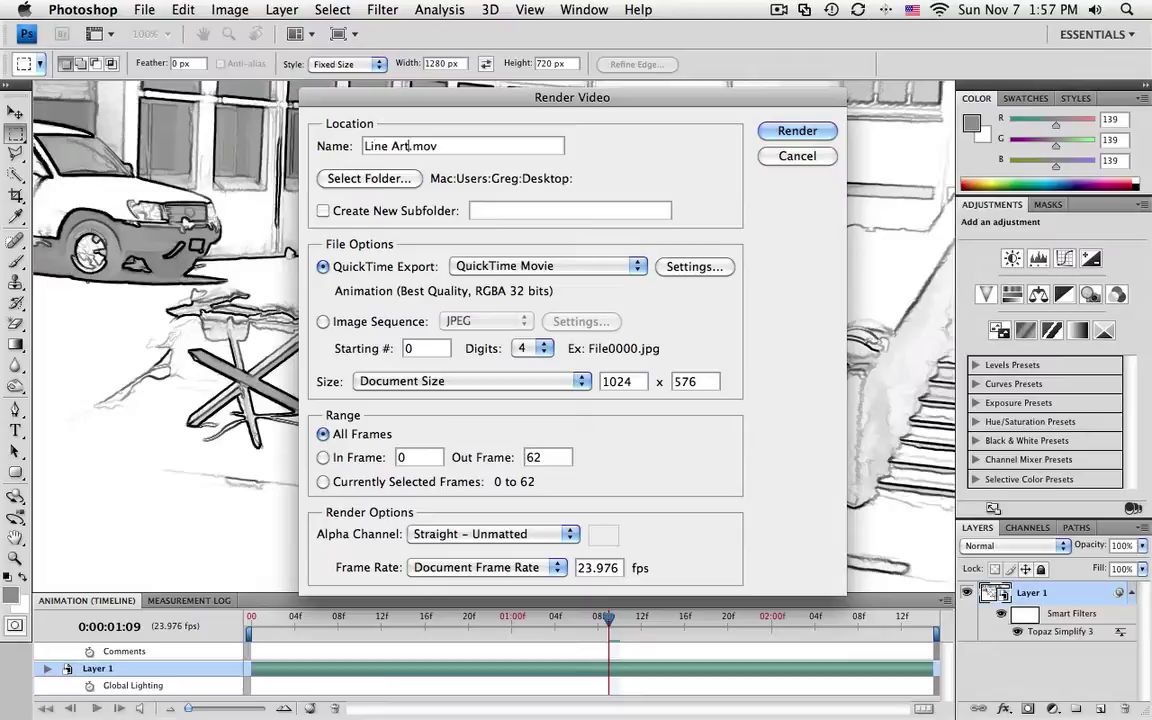
# Save the render to the Desktop, keeping QuickTime Movie as the export format.
pyautogui.click(353, 180)
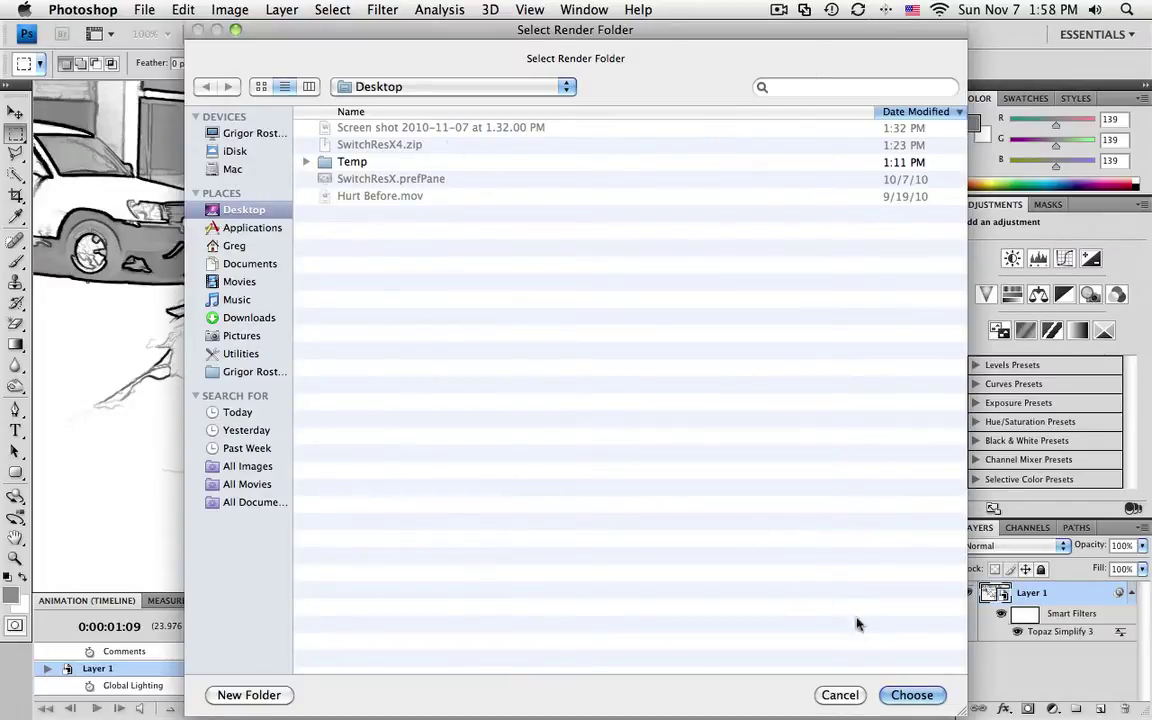
pyautogui.click(908, 694)
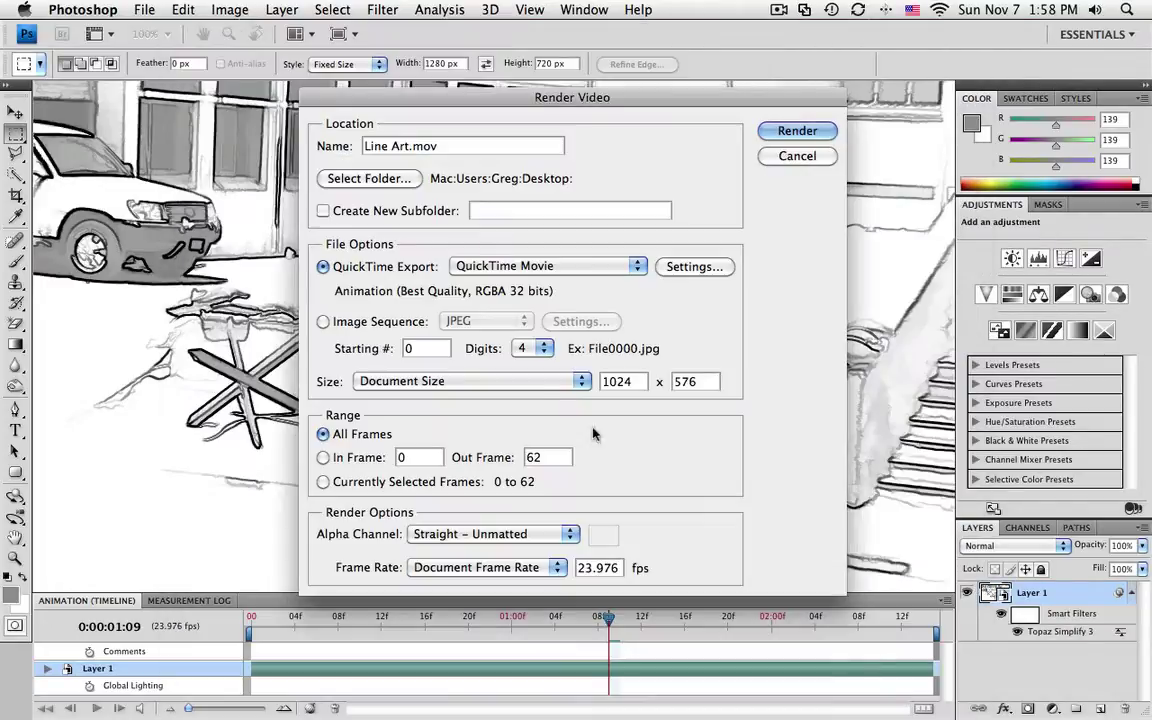
pyautogui.click(522, 268)
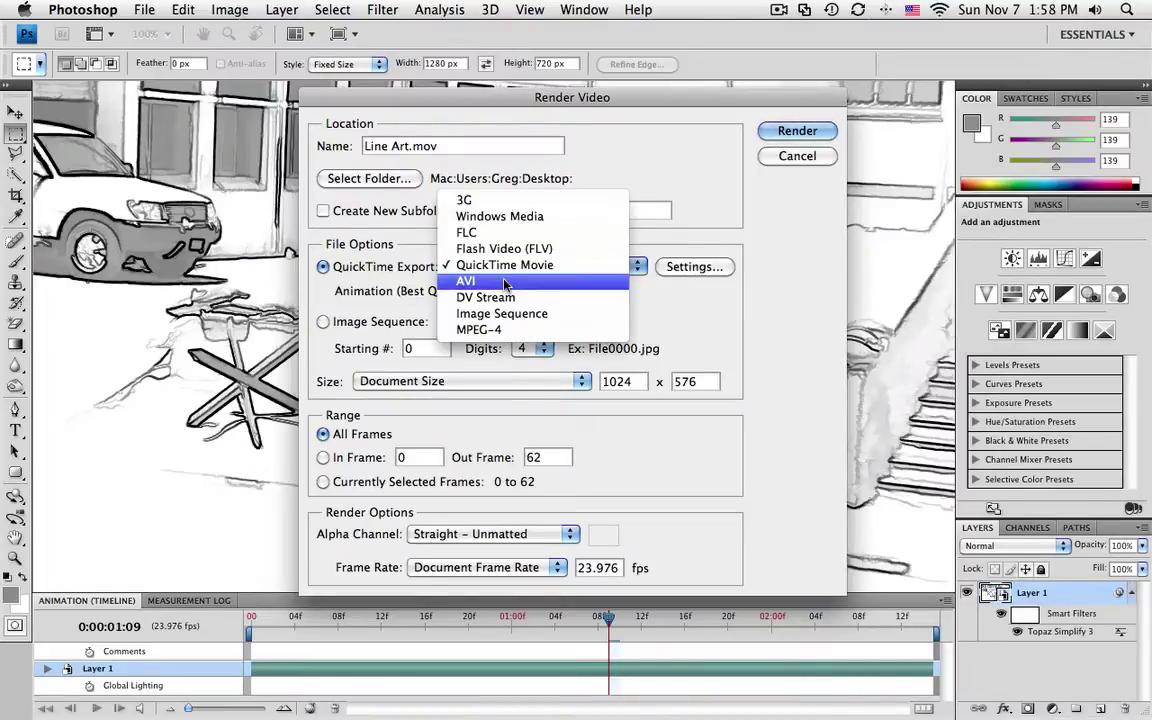
pyautogui.press('Escape')
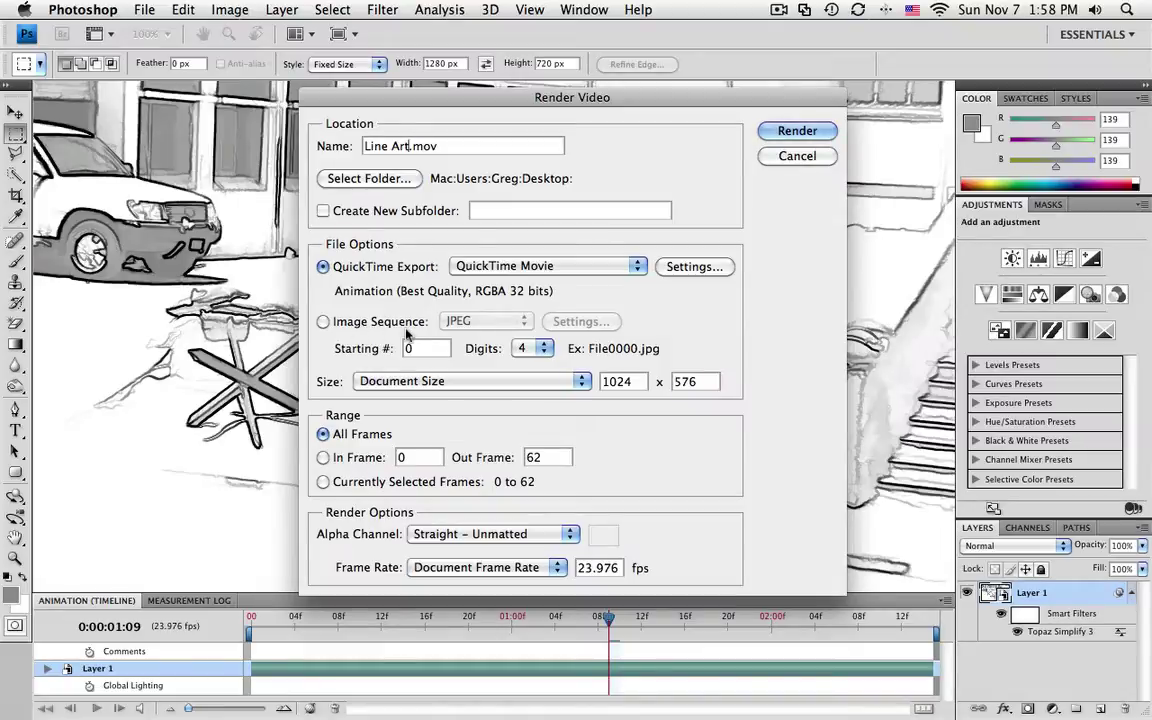
# Keep Animation compression in the QuickTime settings and turn off Prepare for Internet Streaming.
pyautogui.click(697, 267)
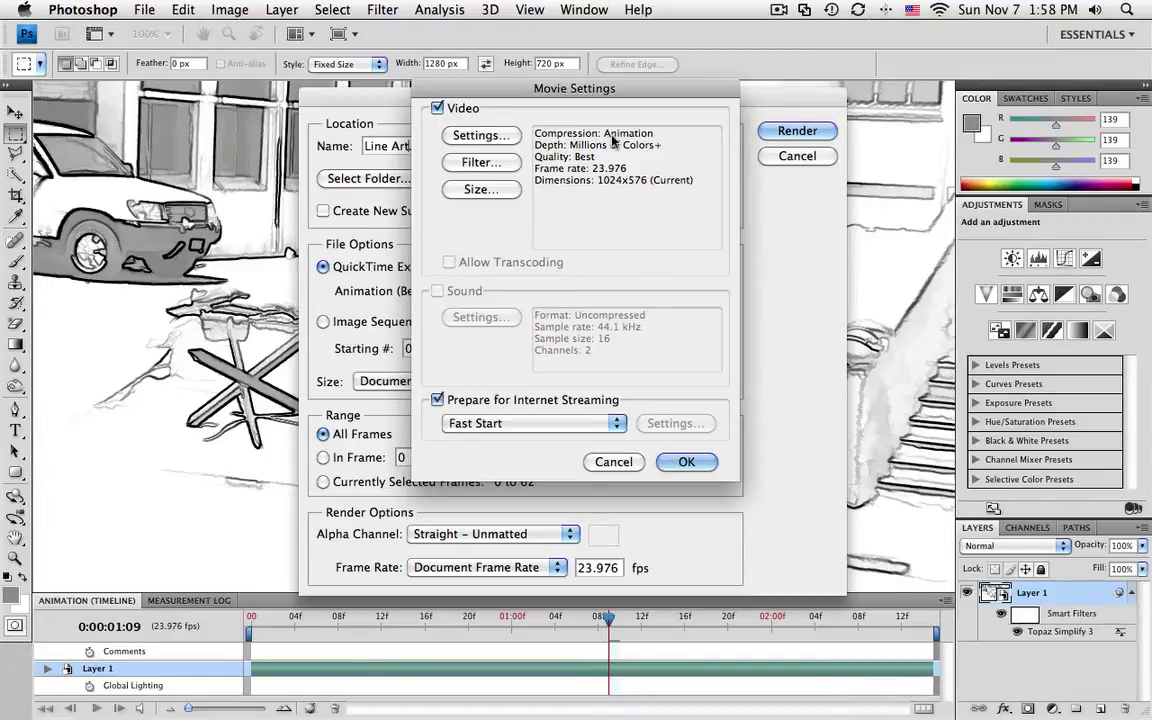
pyautogui.click(481, 135)
pyautogui.click(492, 96)
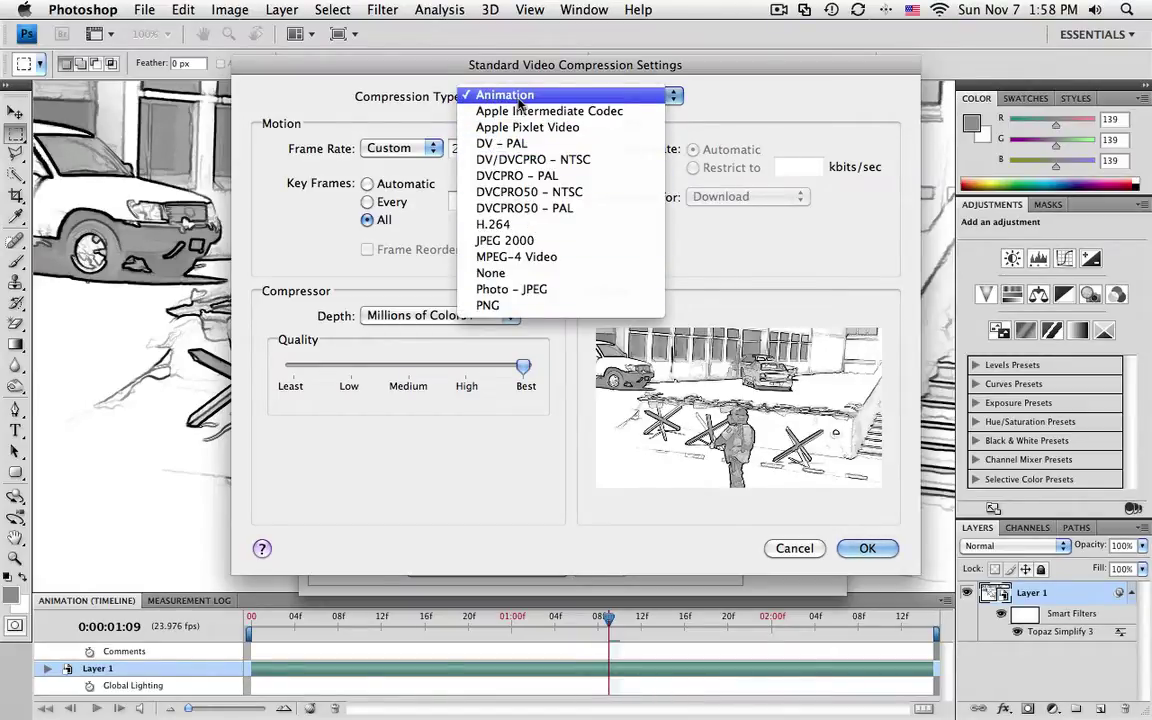
pyautogui.click(733, 110)
pyautogui.click(793, 548)
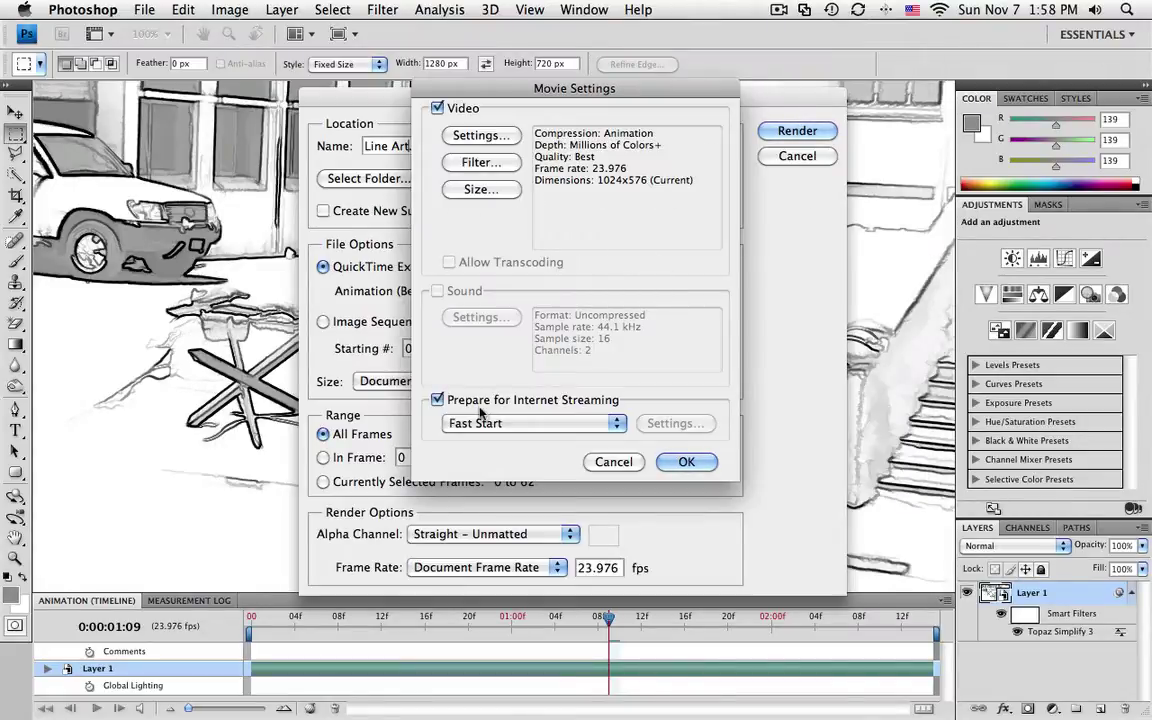
pyautogui.click(443, 401)
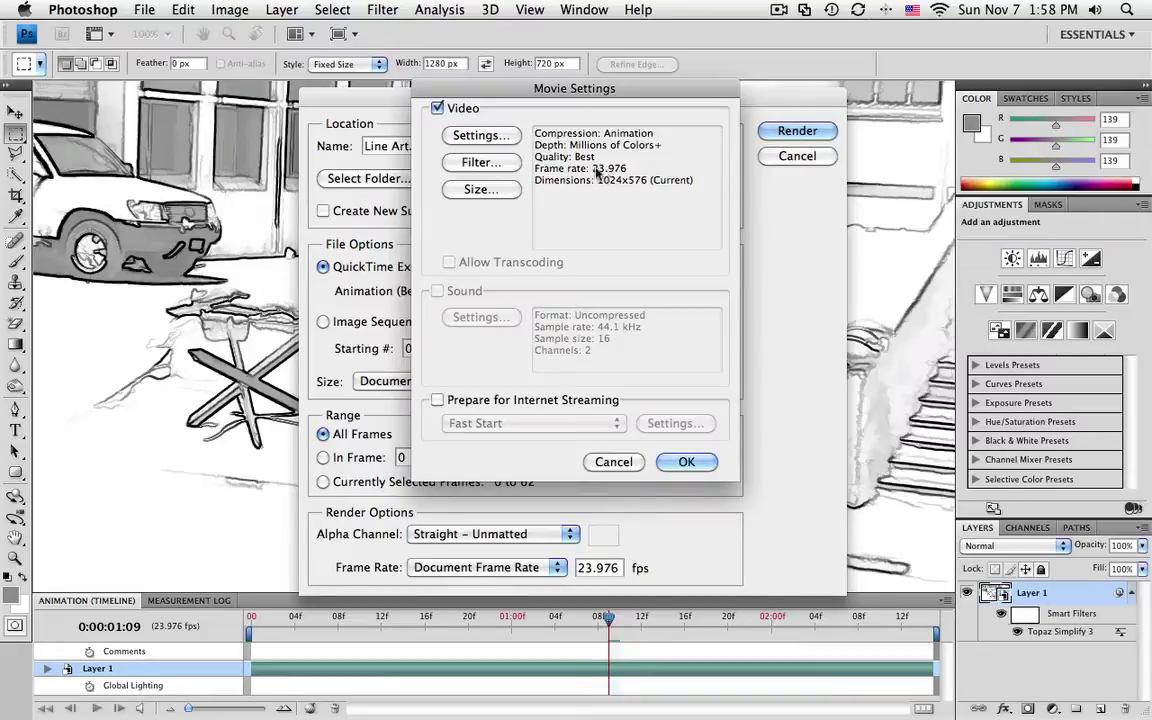
# Set the export Size dimensions to Current (1024 × 576) and confirm the movie settings.
pyautogui.click(484, 191)
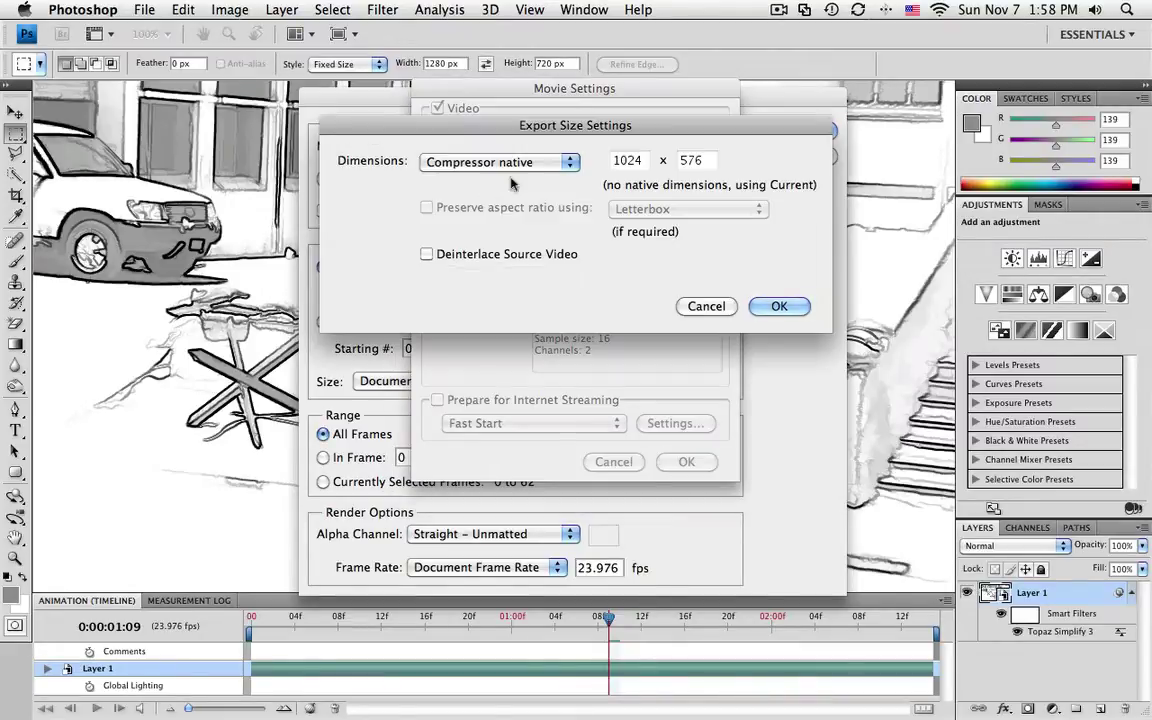
pyautogui.click(566, 165)
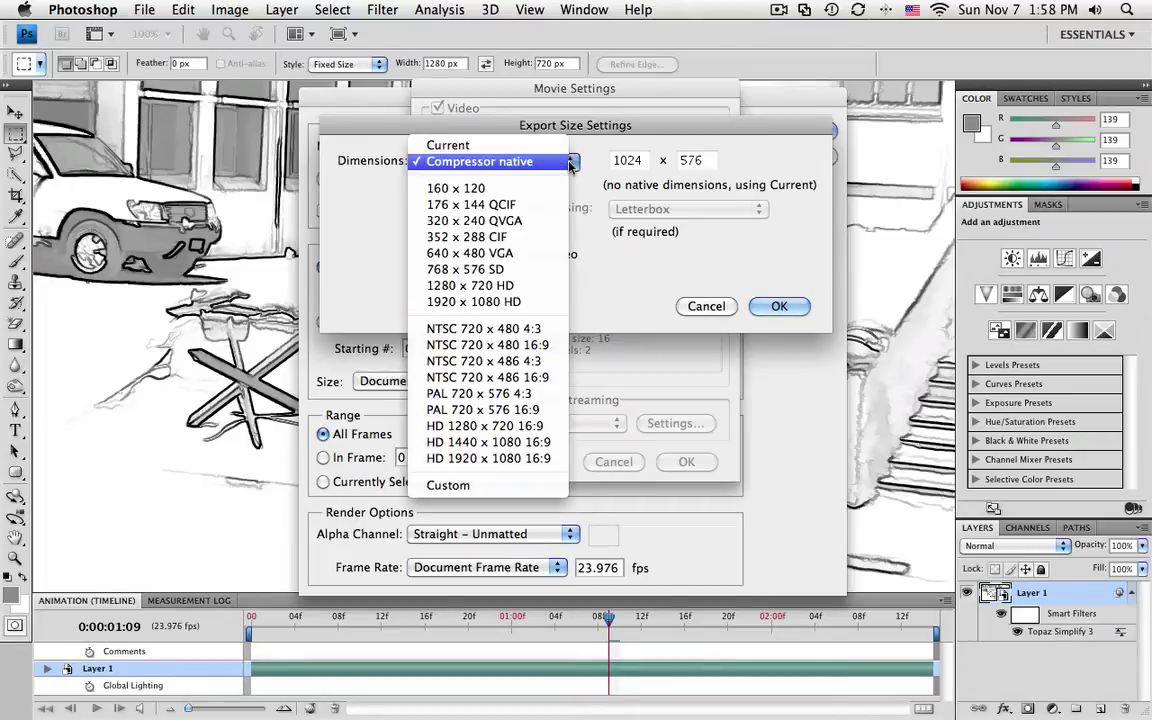
pyautogui.click(486, 146)
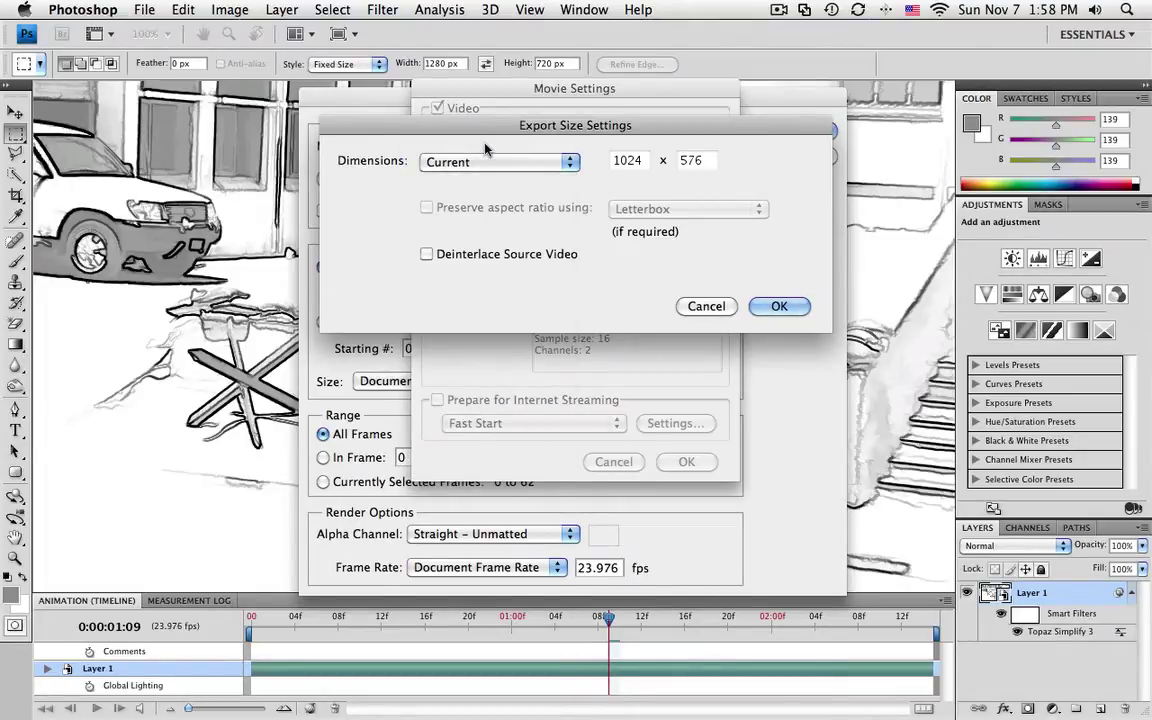
pyautogui.click(569, 163)
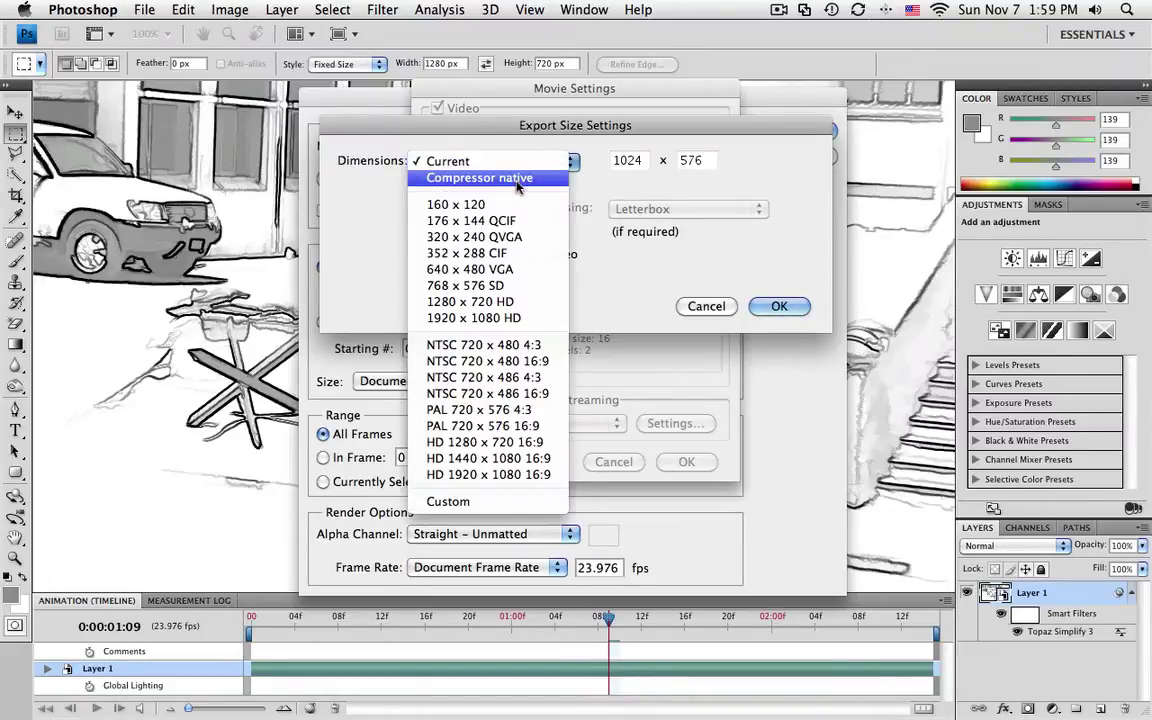
pyautogui.click(592, 182)
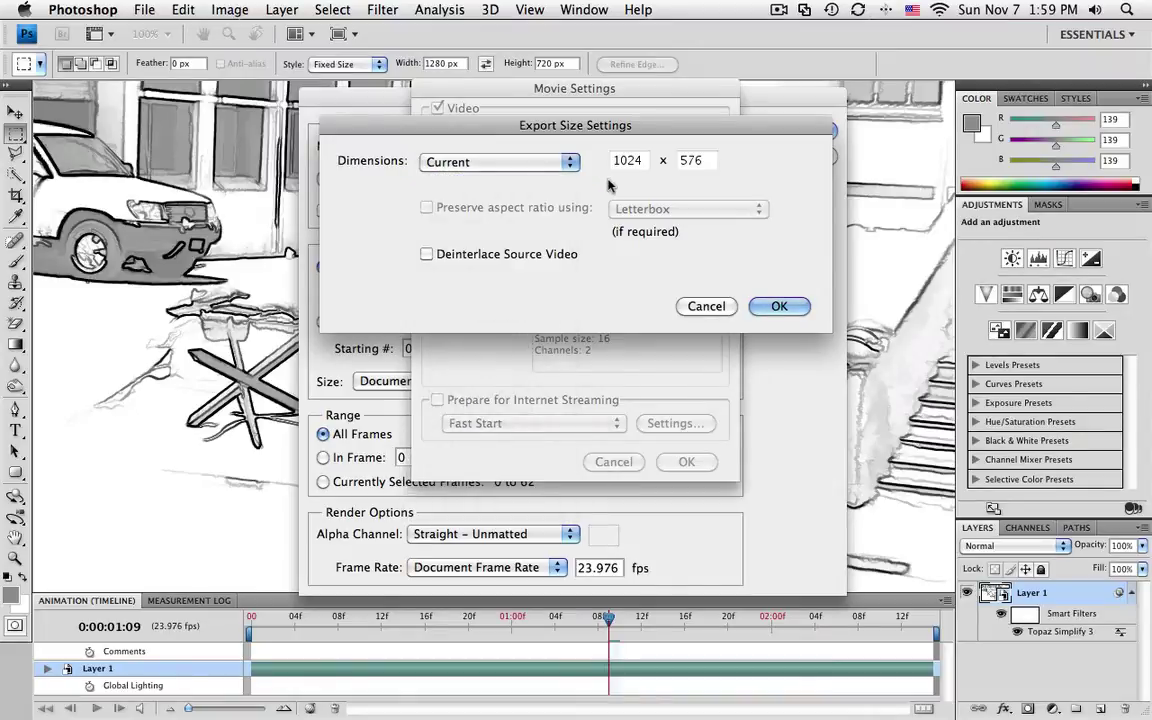
pyautogui.click(779, 306)
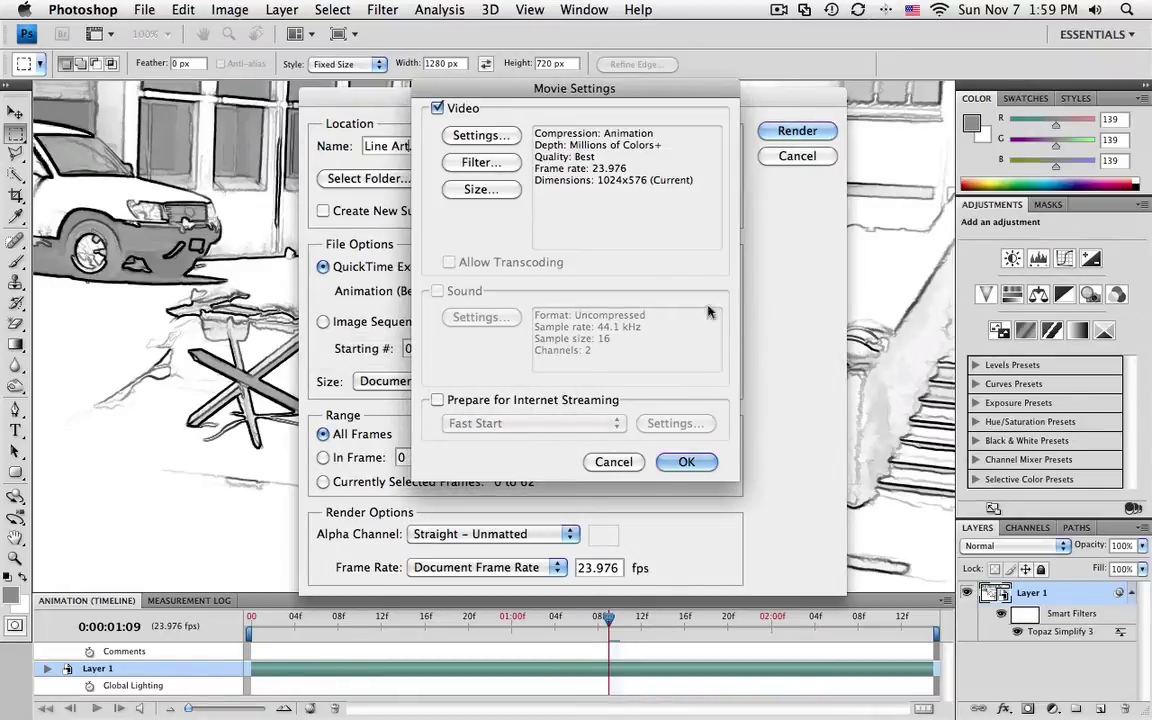
pyautogui.click(686, 462)
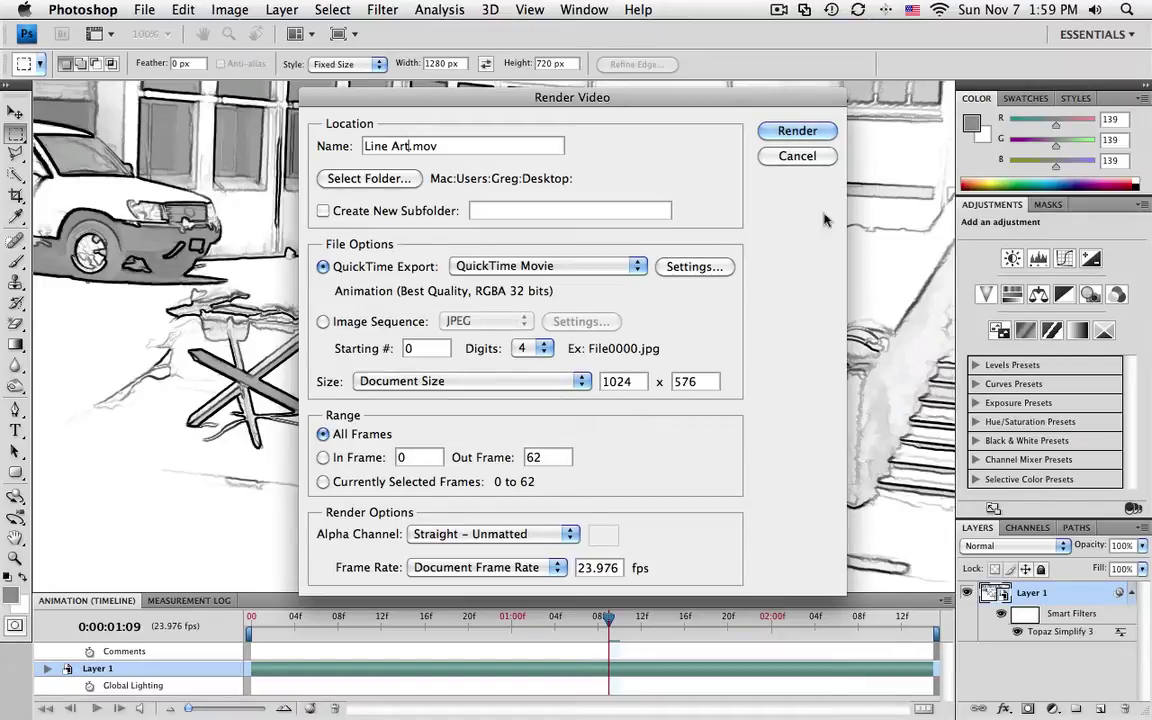
# Render the clip to Line Art.mov, return to standard screen mode, and close Hurt Before discarding changes.
pyautogui.click(781, 131)
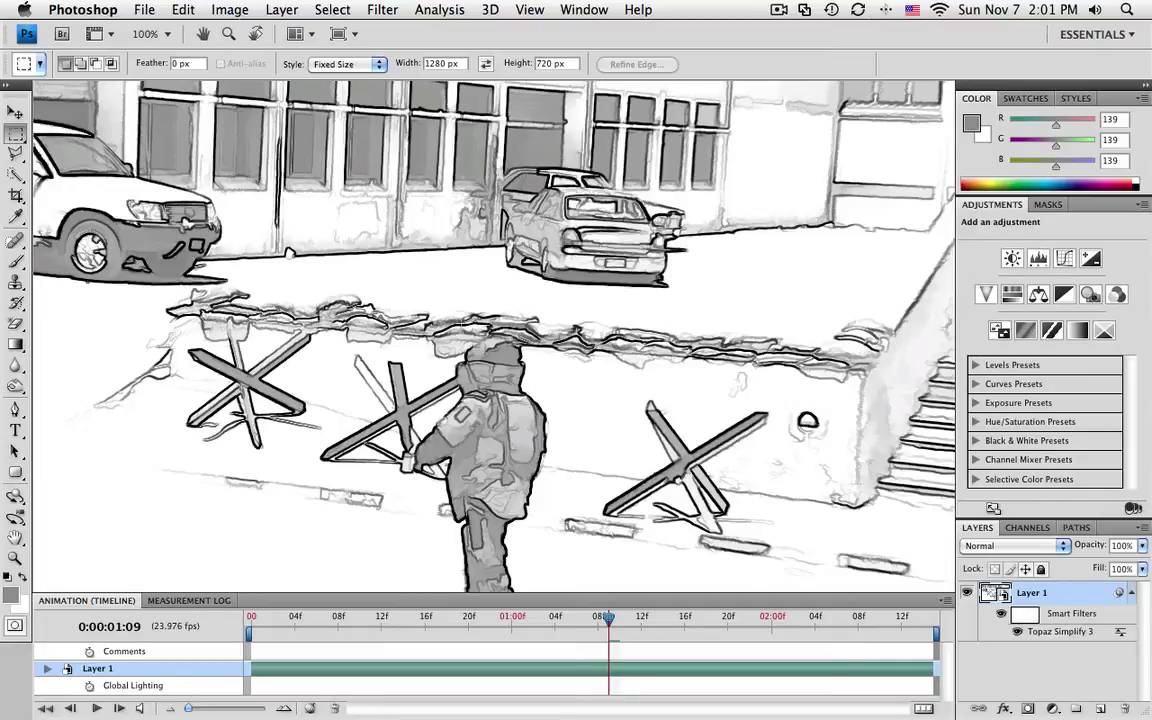
pyautogui.press('f')
pyautogui.press('f')
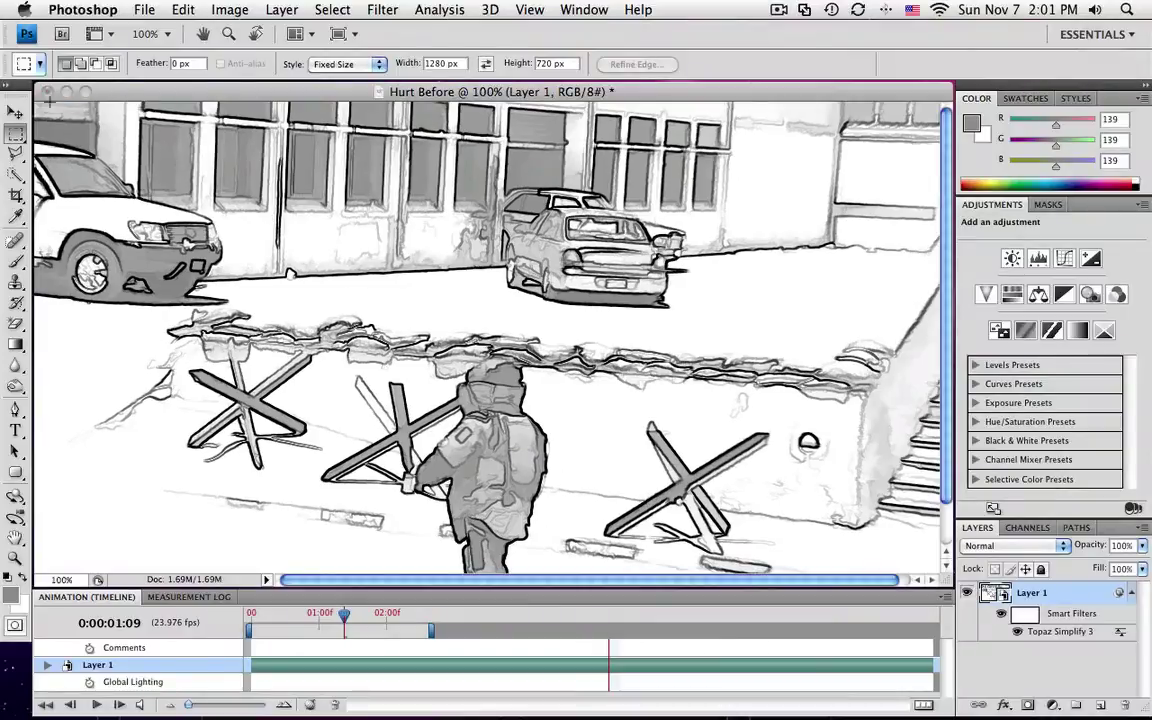
pyautogui.click(47, 91)
pyautogui.click(650, 295)
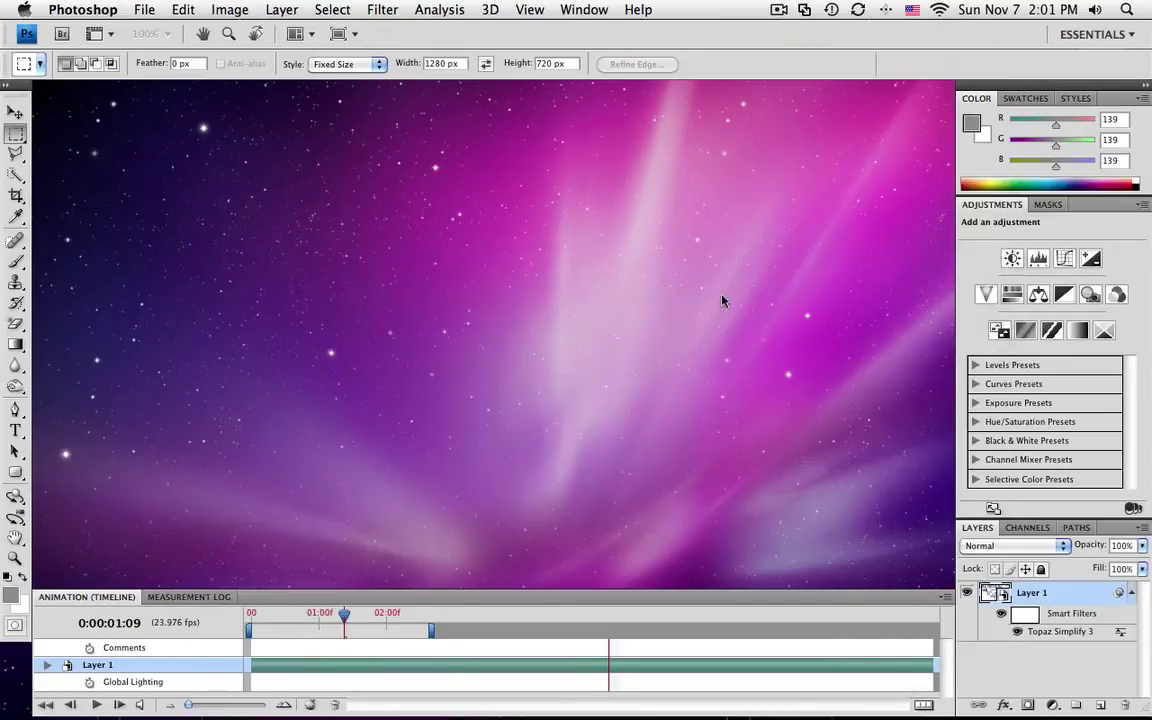
# Hide Photoshop so the desktop with the Line Art.mov icon comes forward.
pyautogui.press('super+h')
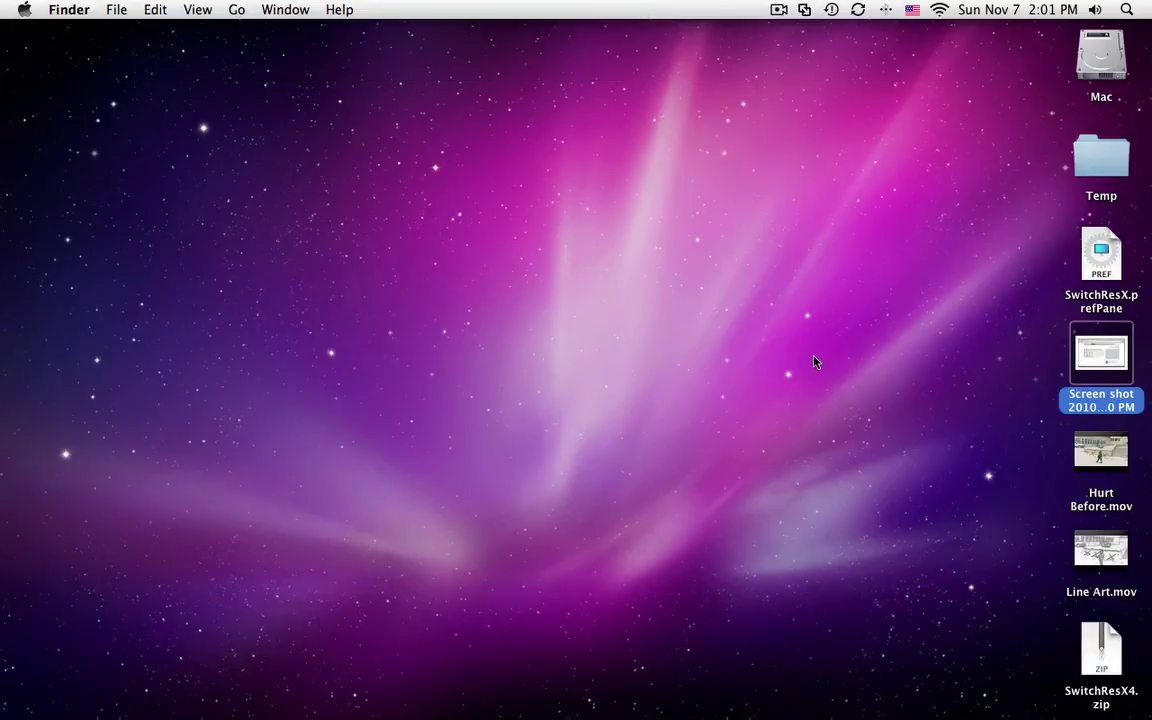
pyautogui.moveTo(1080, 560)
# Open Line Art.mov in QuickTime Player, shift the window slightly right, and play the sketch movie.
pyautogui.doubleClick(1120, 562)
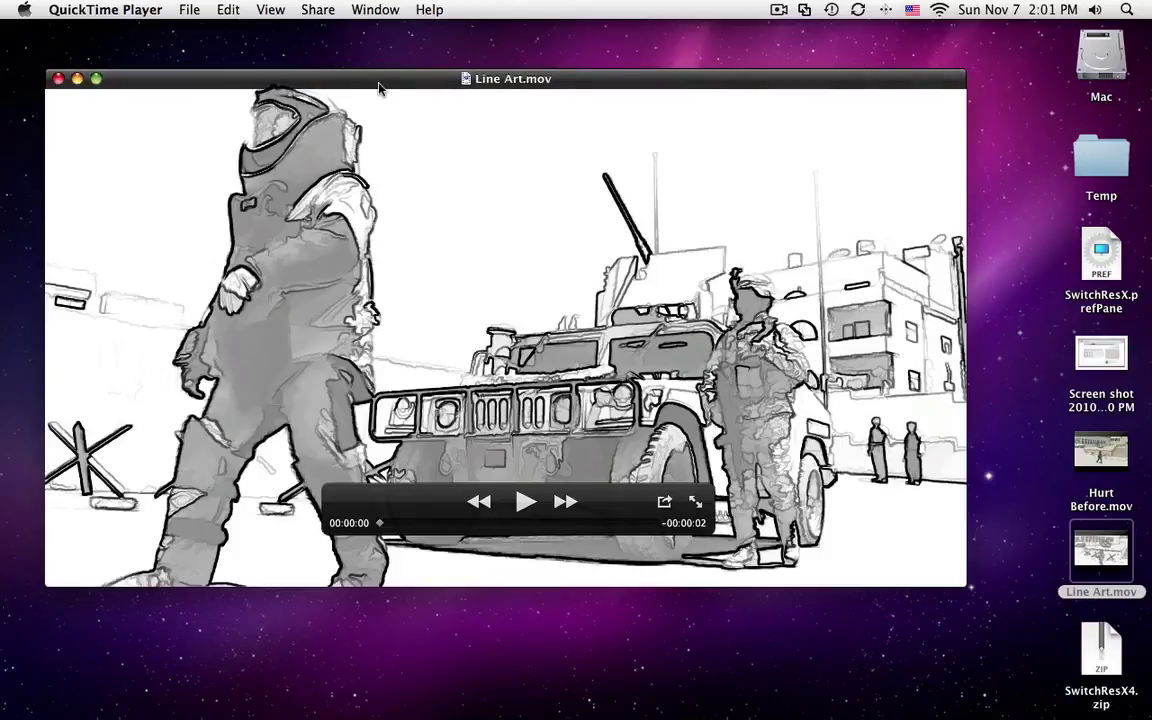
pyautogui.moveTo(379, 88); pyautogui.dragTo(402, 90)
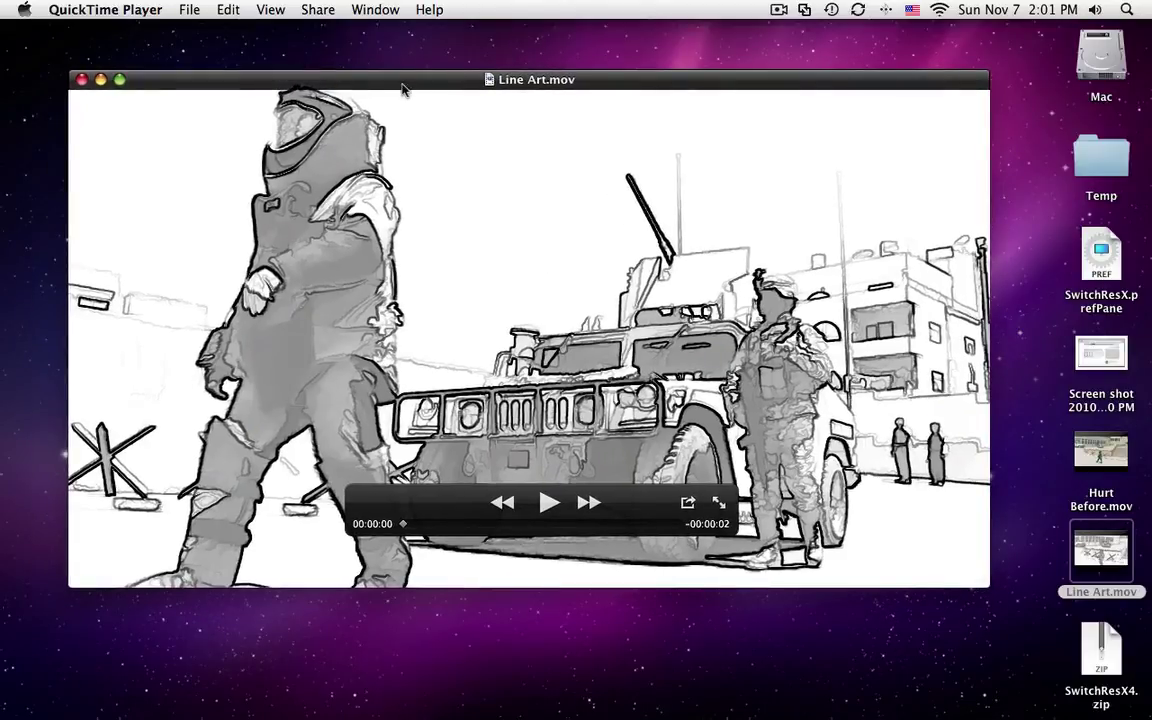
pyautogui.click(549, 504)
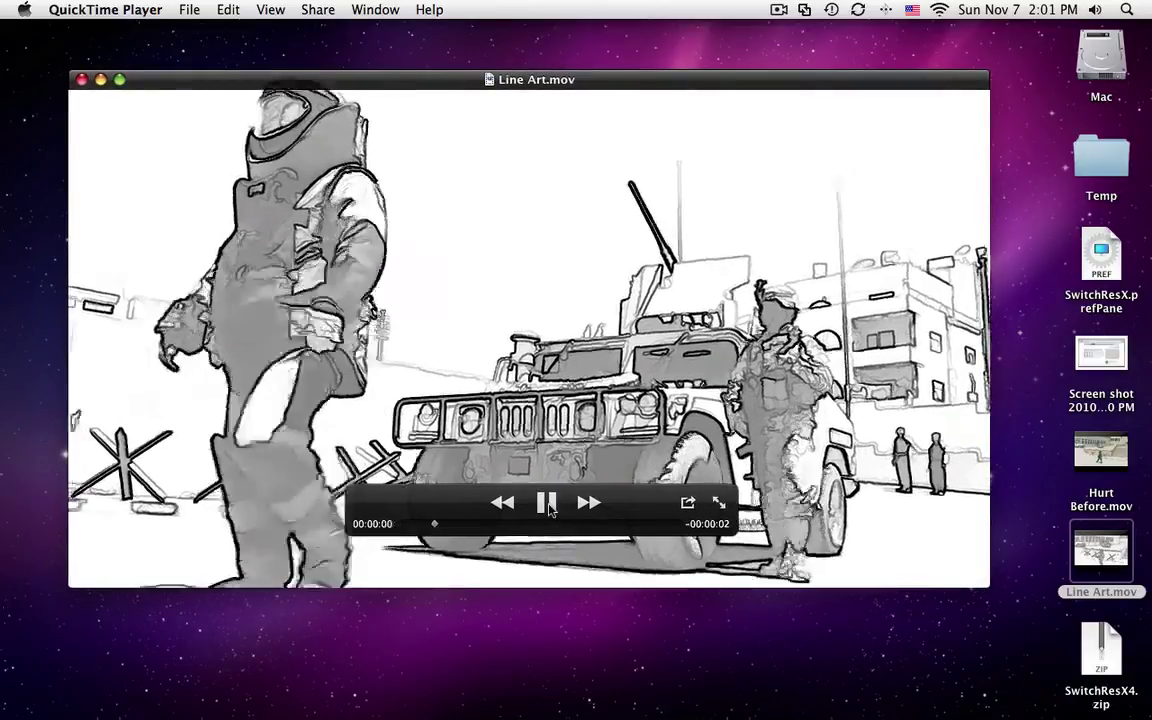